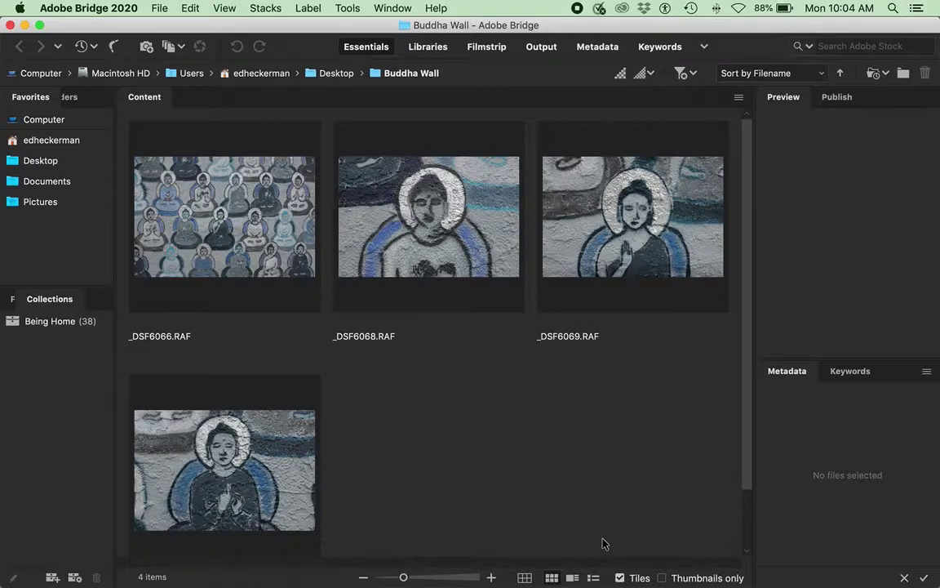
# Select all four Buddha Wall photos in Bridge, from _DSF6066.RAF to the last, and open them in Camera Raw.
pyautogui.click(268, 263)
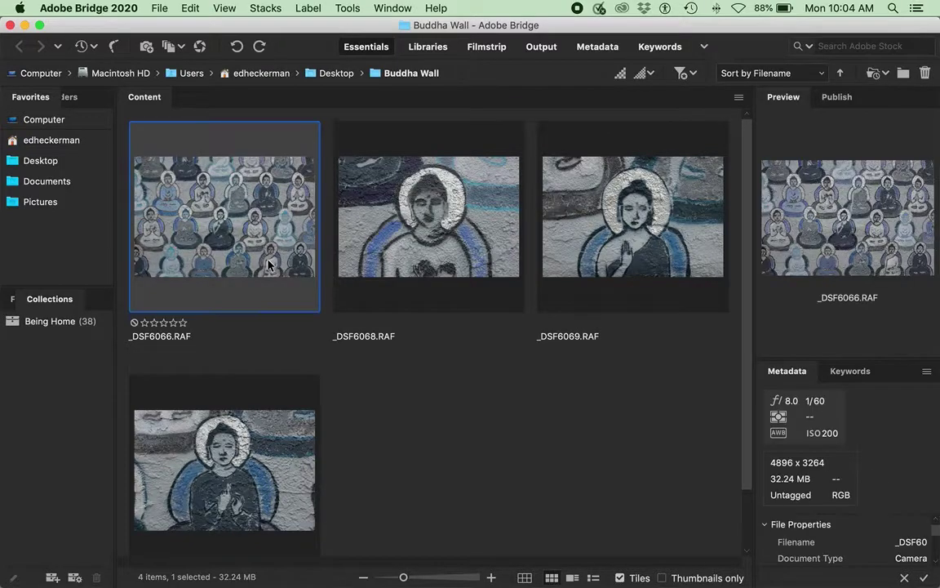
pyautogui.keyDown('shift'); pyautogui.click(272, 445); pyautogui.keyUp('shift')
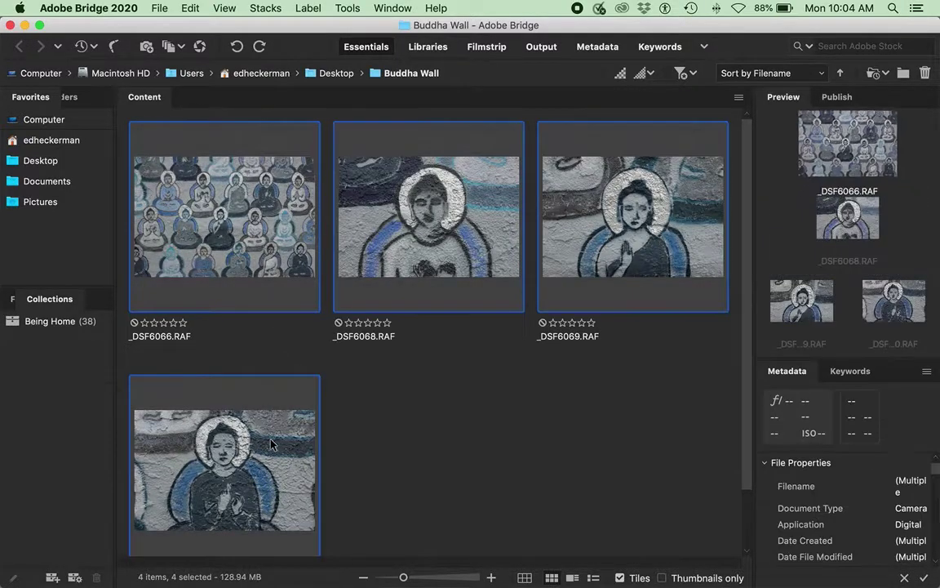
pyautogui.click(201, 49)
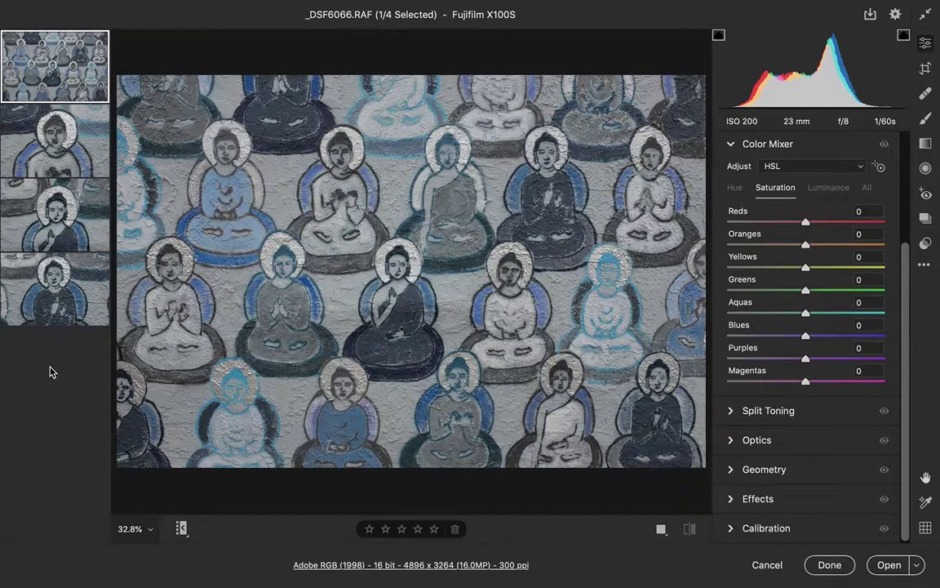
# Isolate _DSF6070.RAF as the only selected photo and expand its Optics panel.
pyautogui.click(49, 285)
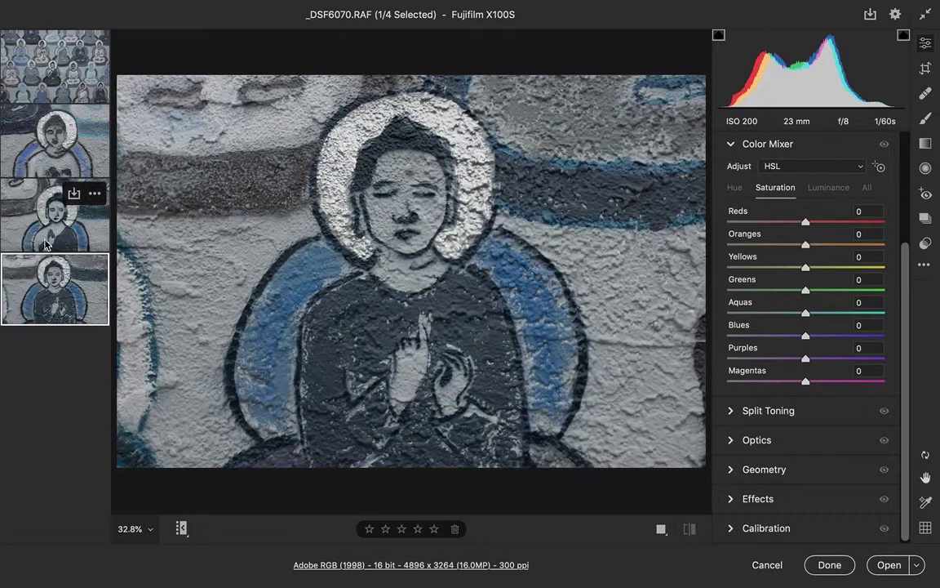
pyautogui.keyDown('shift'); pyautogui.click(39, 73); pyautogui.keyUp('shift')
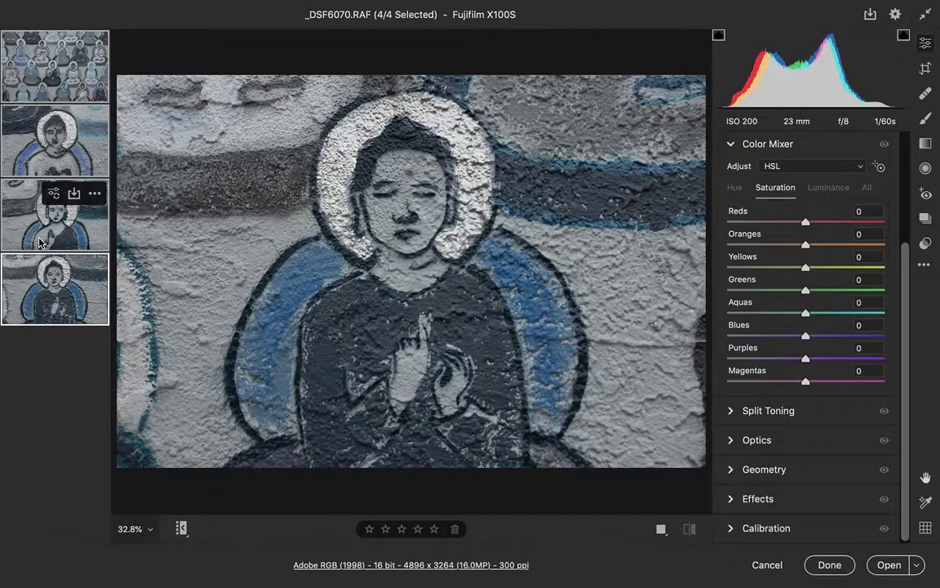
pyautogui.click(61, 289)
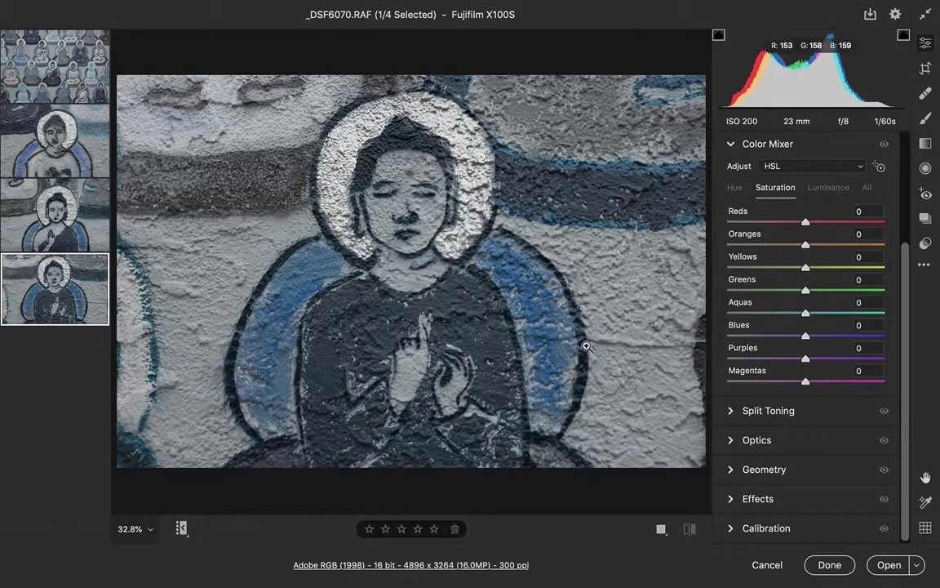
pyautogui.click(732, 442)
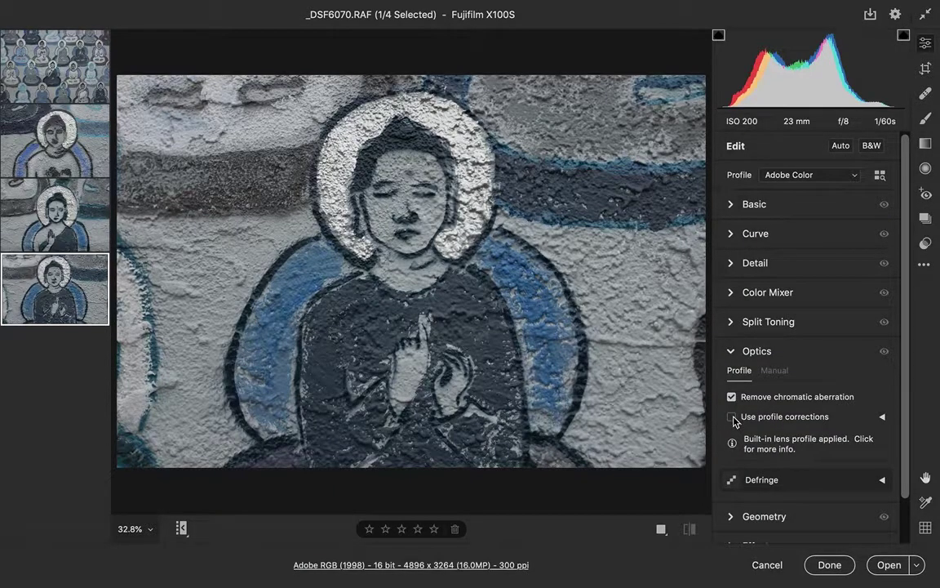
# Enable lens profile corrections and set Blacks to -25 in the Basic panel.
pyautogui.click(732, 417)
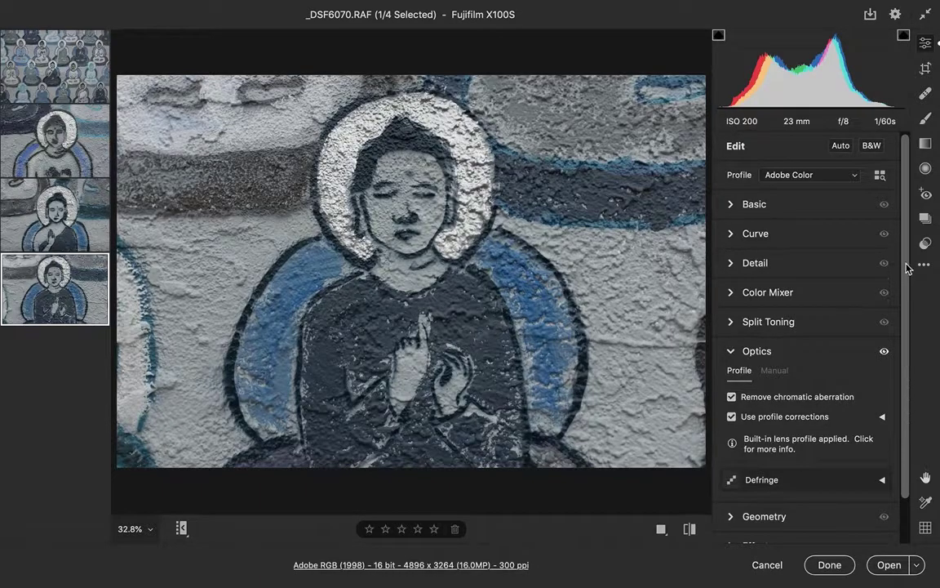
pyautogui.click(731, 204)
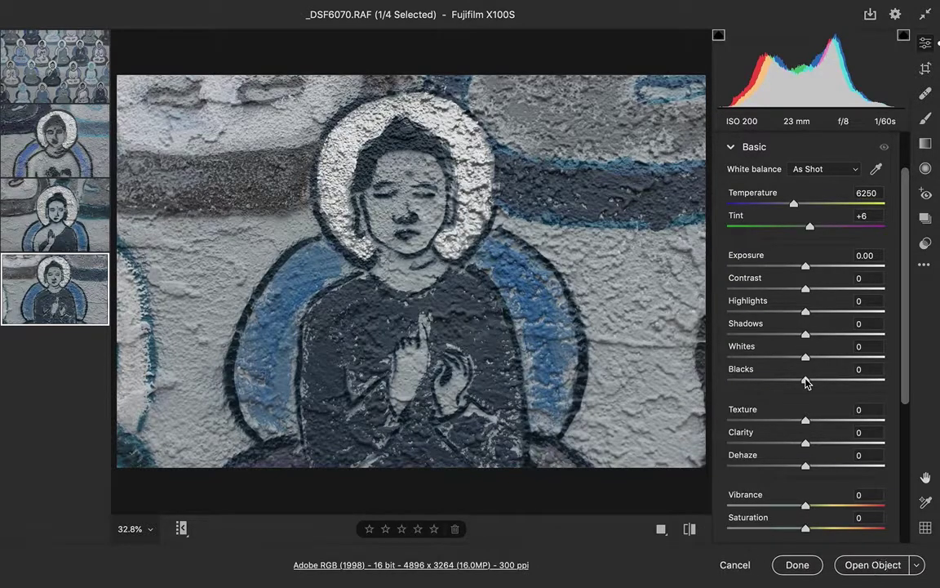
pyautogui.click(805, 380)
pyautogui.write('-36')
pyautogui.press('Return')
pyautogui.press('shift')
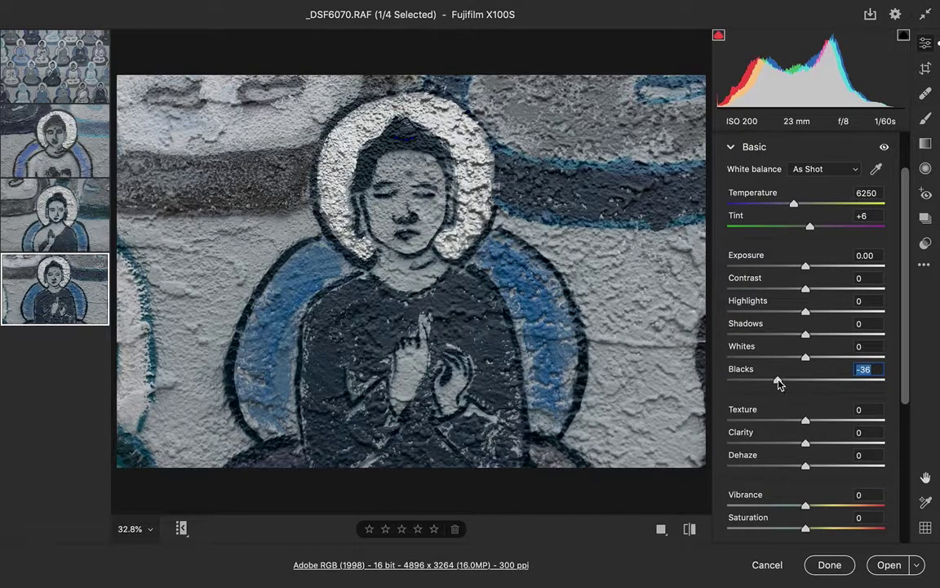
pyautogui.moveTo(779, 385); pyautogui.dragTo(788, 383)
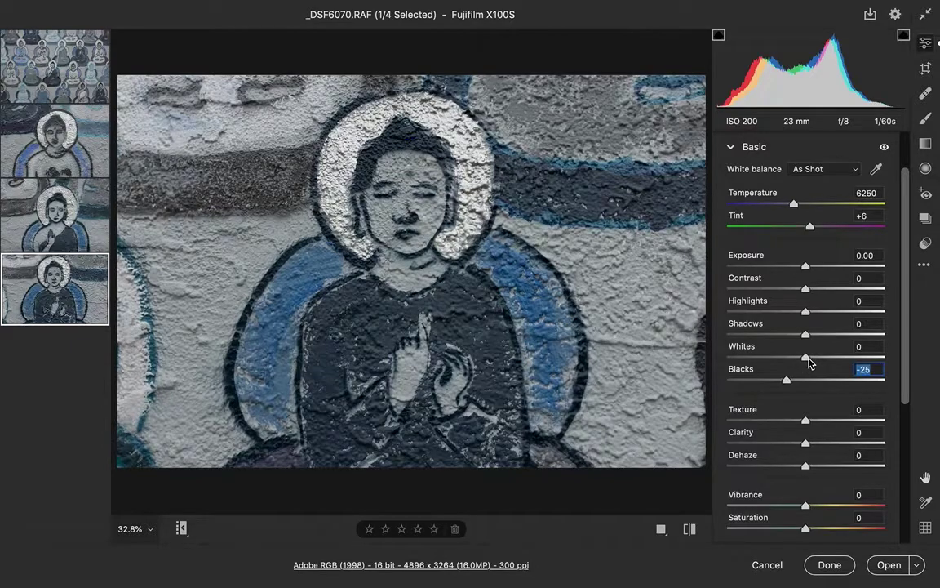
# Set Whites to +40 and Highlights to -52.
pyautogui.press('shift')
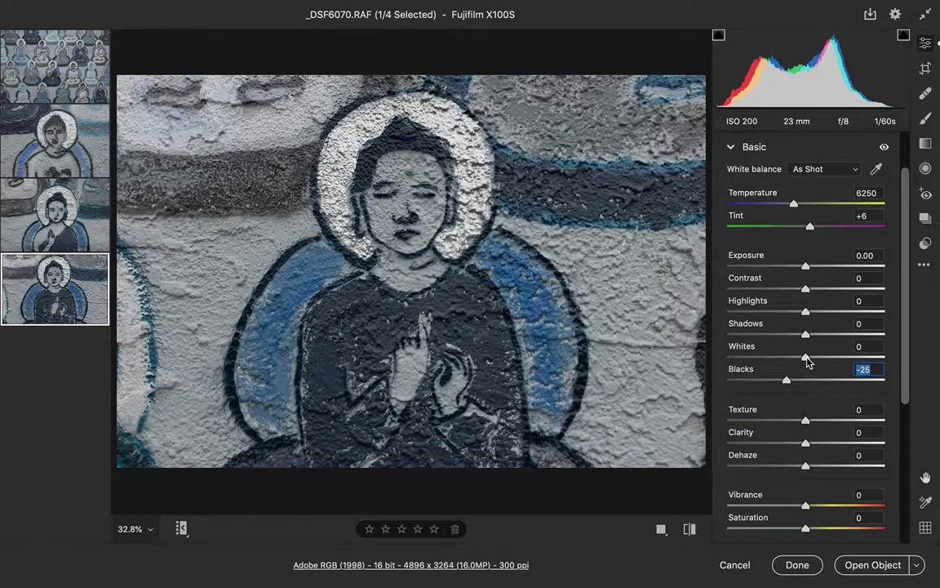
pyautogui.hotkey('shift', 'Tab')
pyautogui.write('45')
pyautogui.press('Return')
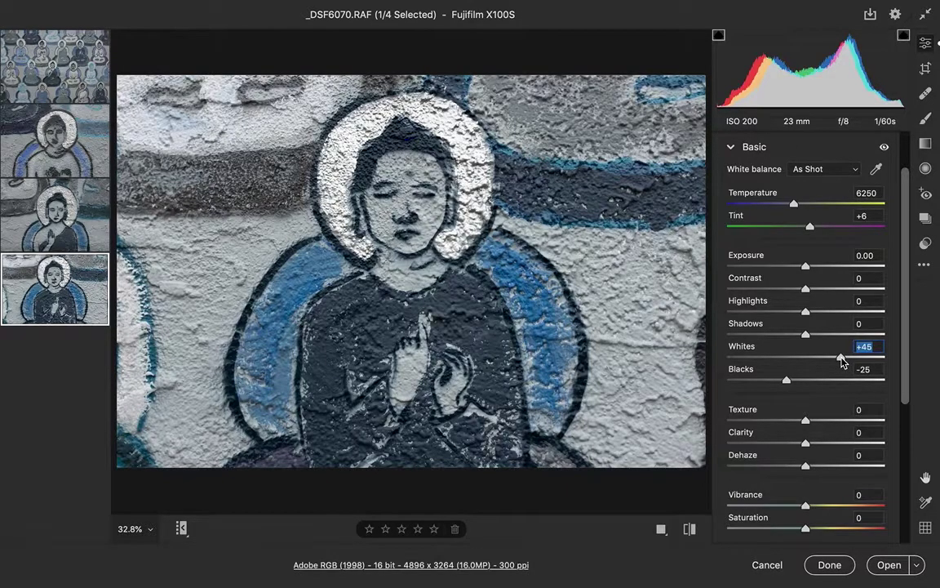
pyautogui.moveTo(842, 362); pyautogui.dragTo(837, 363)
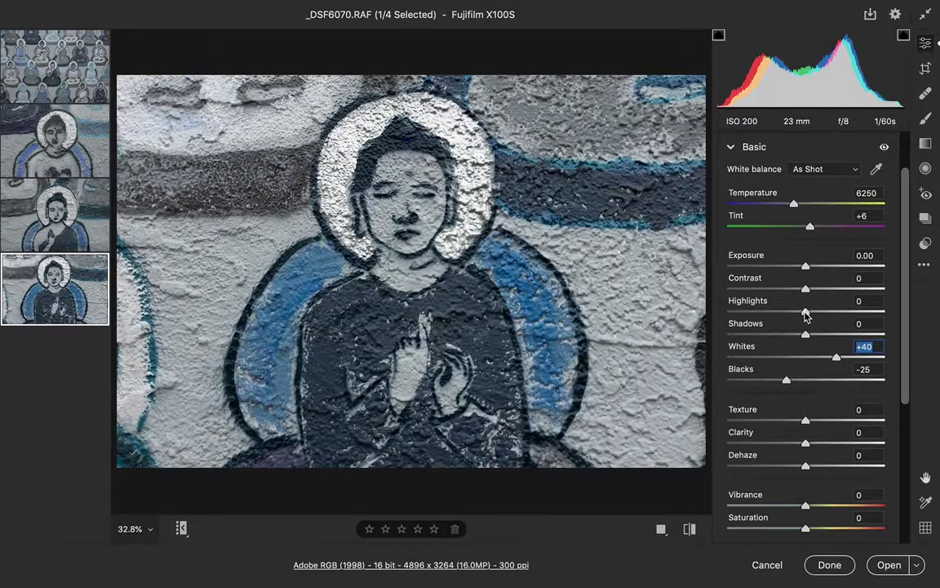
pyautogui.moveTo(802, 314); pyautogui.dragTo(765, 317)
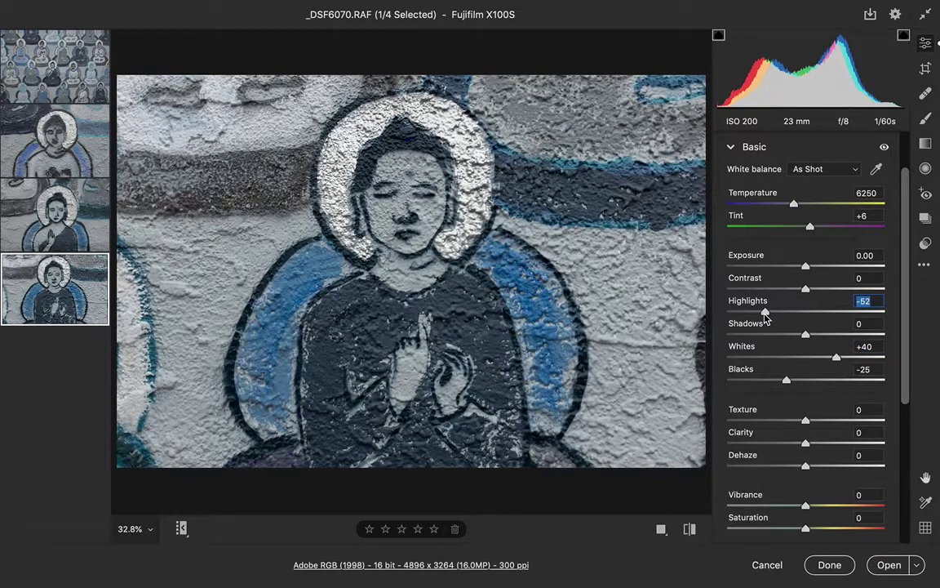
# Drag the targeted saturation tool over the blue robe, raising Blues to +17 and Purples to +1.
pyautogui.click(732, 150)
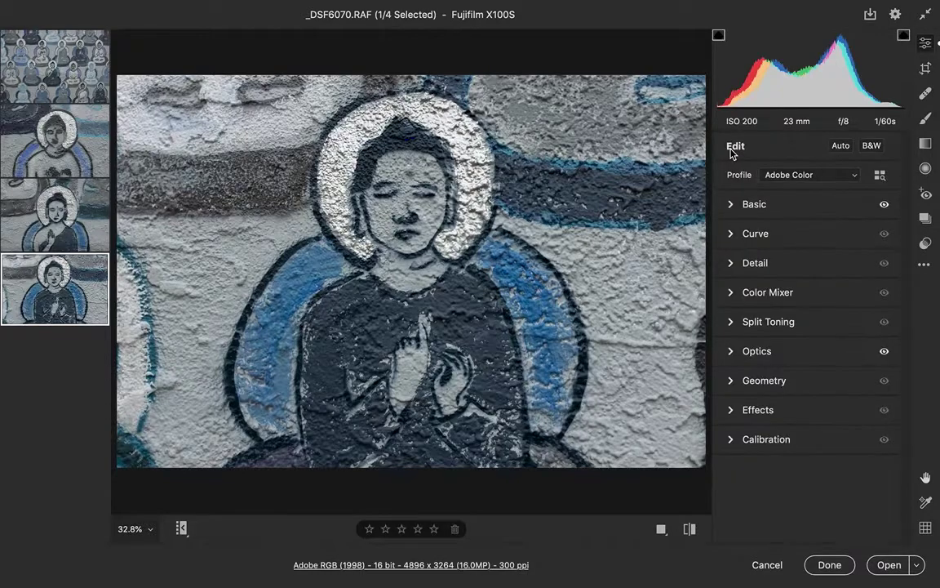
pyautogui.click(733, 292)
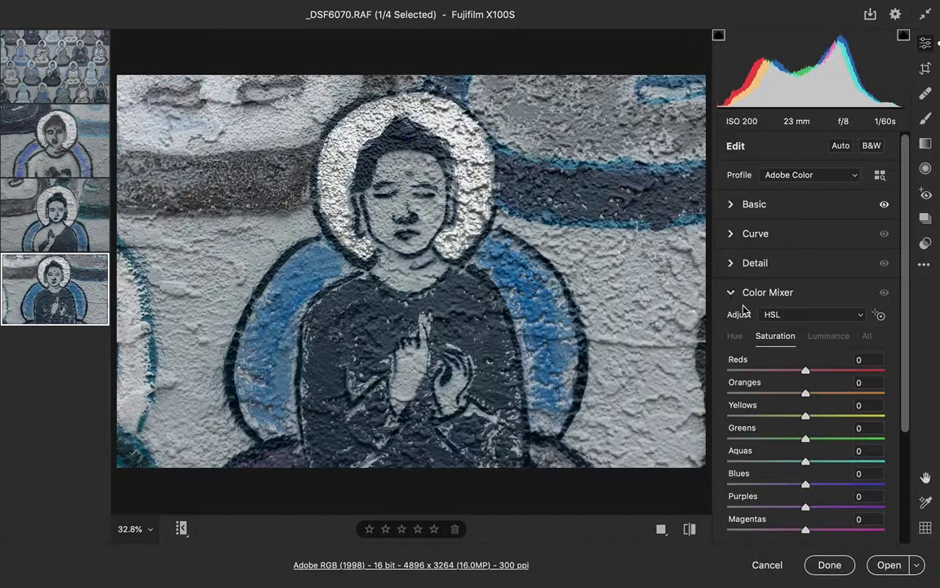
pyautogui.click(879, 315)
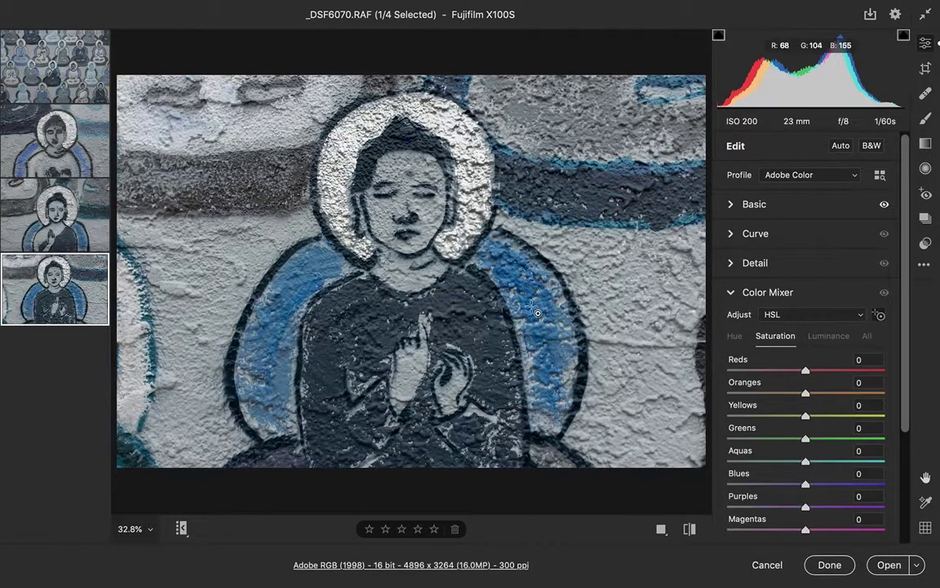
pyautogui.moveTo(537, 313); pyautogui.dragTo(542, 305)
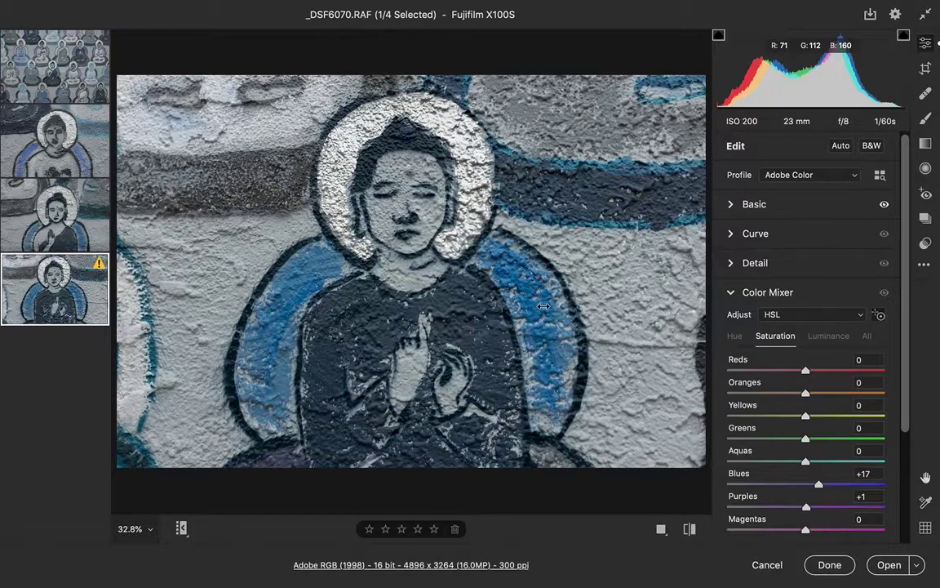
pyautogui.moveTo(543, 305); pyautogui.dragTo(543, 305)
pyautogui.click(732, 294)
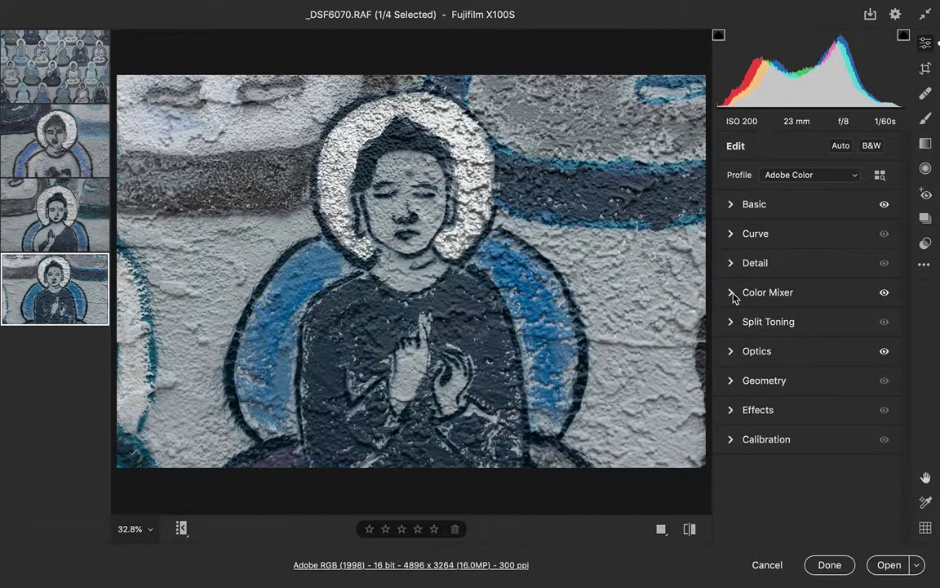
pyautogui.click(926, 244)
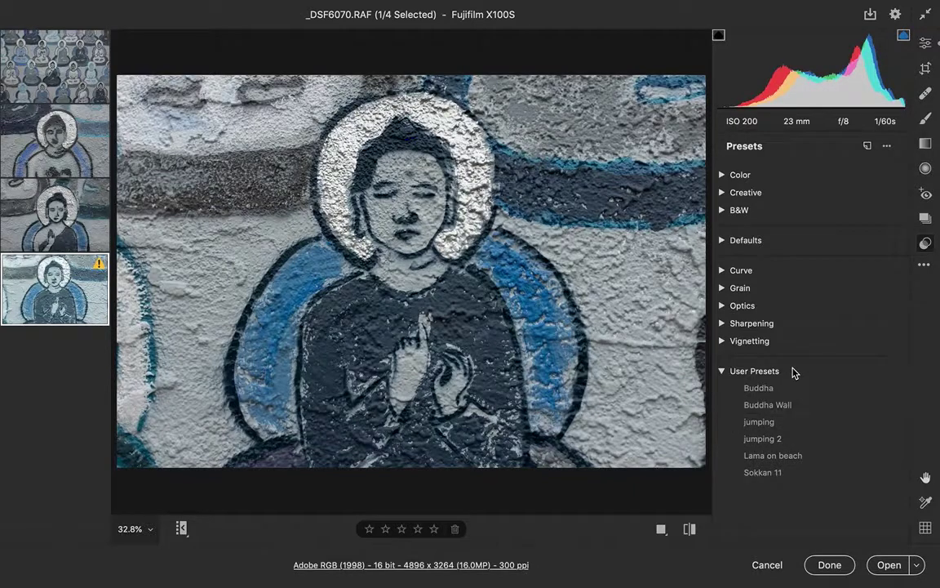
# Create a new user preset named 'demo' from the current settings.
pyautogui.click(868, 146)
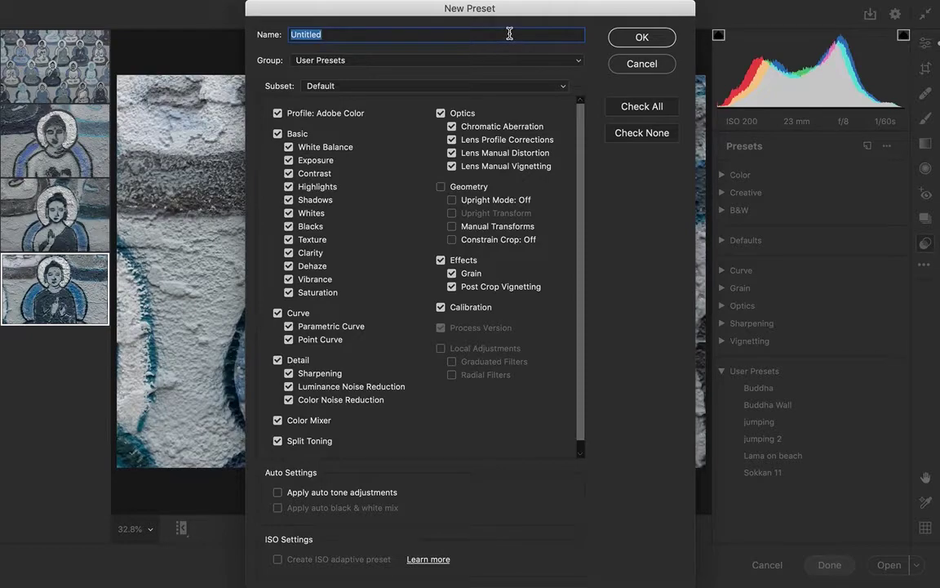
pyautogui.write('cemo')
pyautogui.click(643, 37)
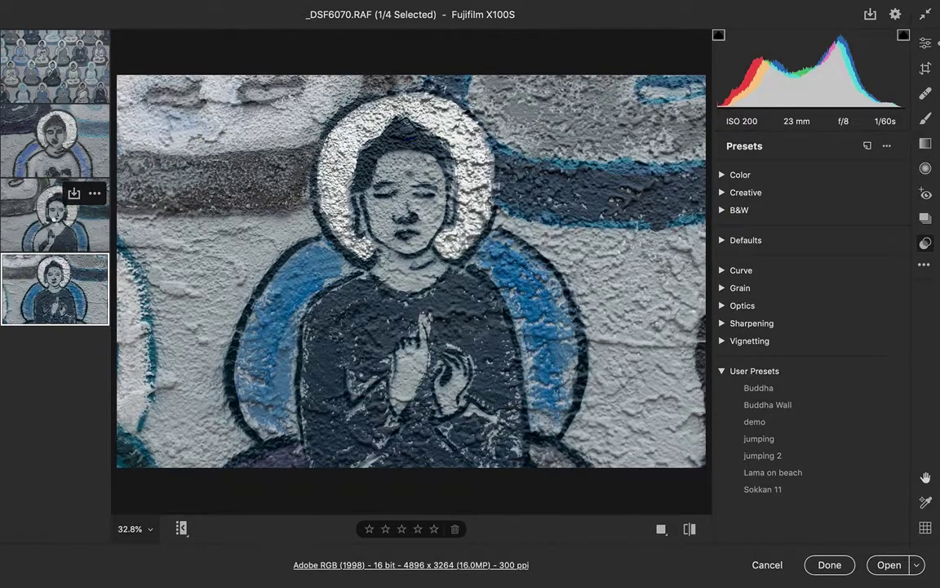
pyautogui.click(45, 201)
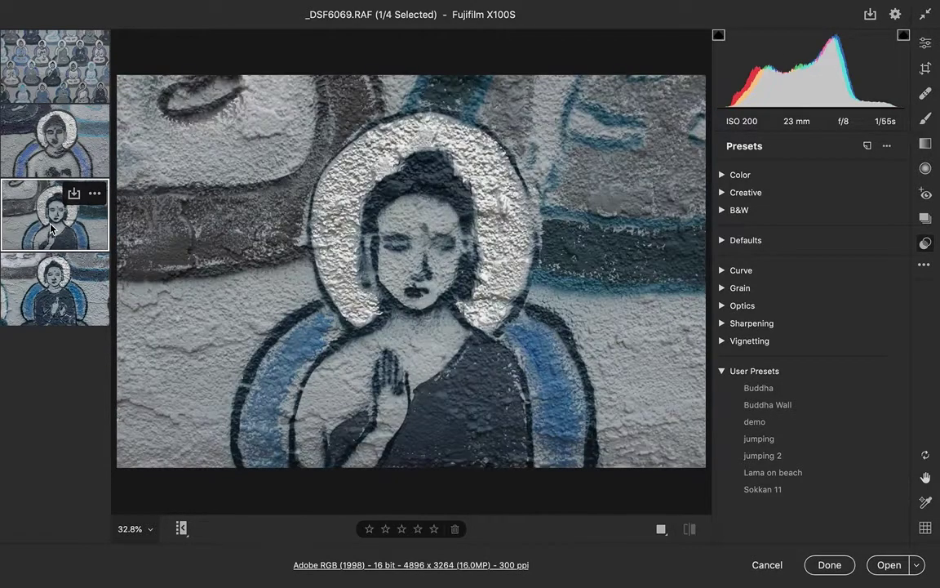
# Apply the 'demo' preset to the first three photos, review them, then return to _DSF6070.RAF.
pyautogui.keyDown('shift'); pyautogui.click(51, 84); pyautogui.keyUp('shift')
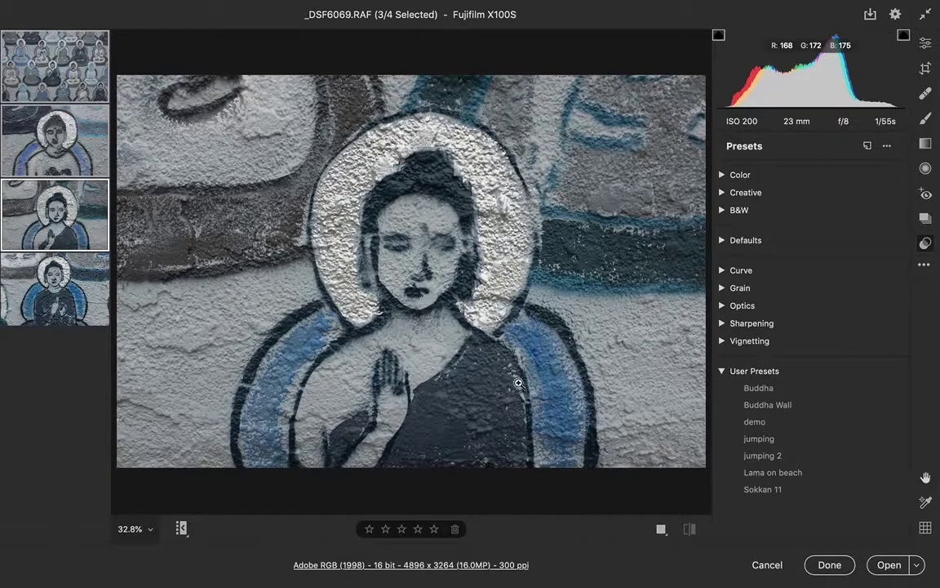
pyautogui.click(761, 423)
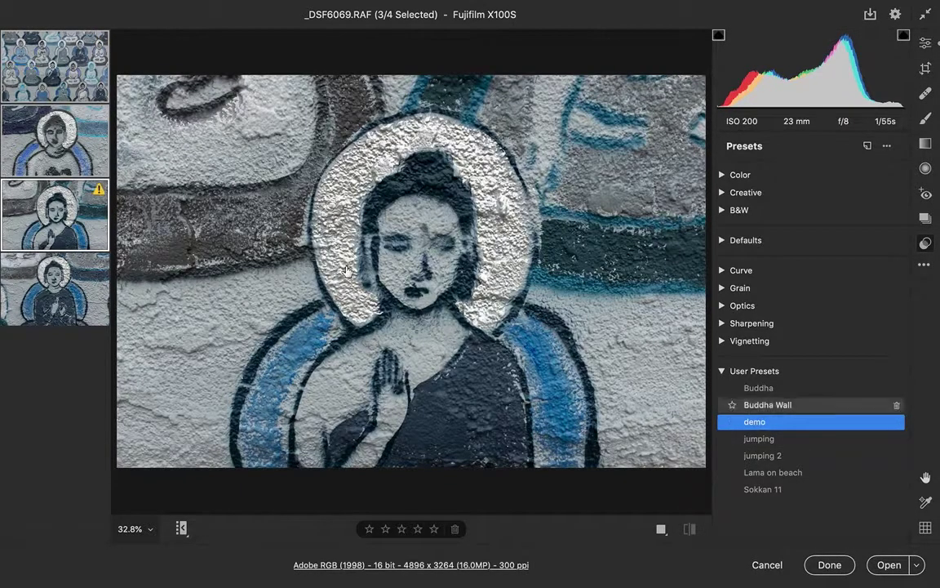
pyautogui.click(64, 158)
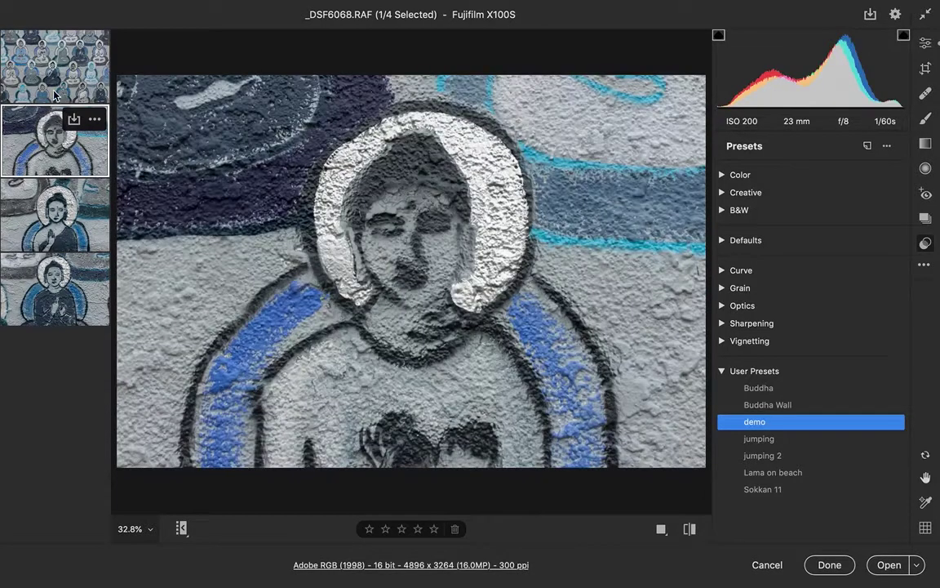
pyautogui.click(51, 69)
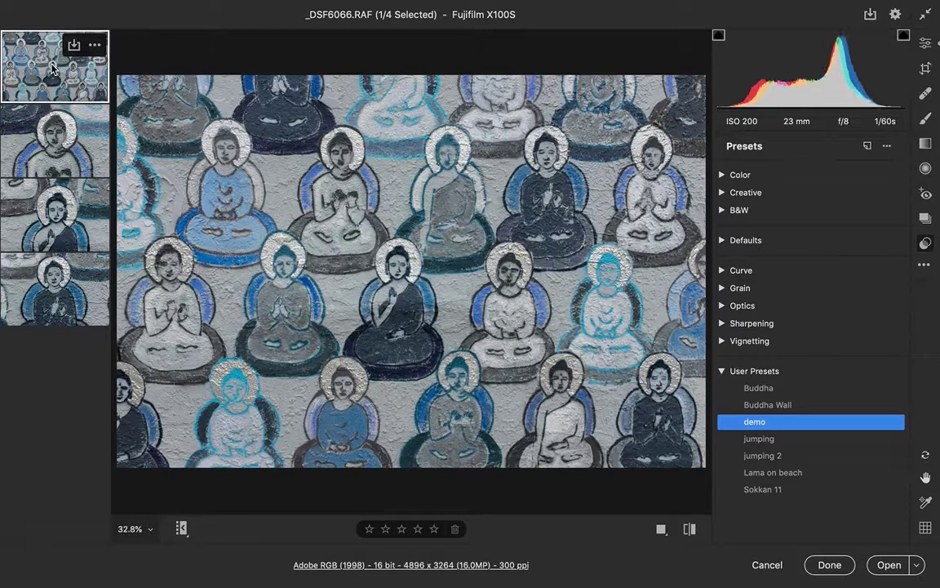
pyautogui.click(57, 291)
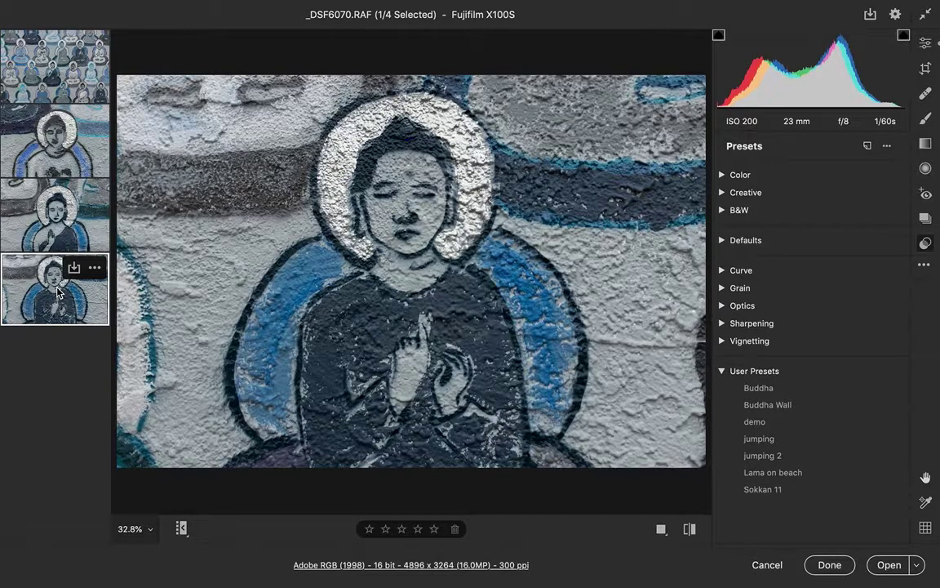
# Zoom _DSF6070.RAF to 66% and frame the Buddha's face and halo in the preview.
pyautogui.click(150, 530)
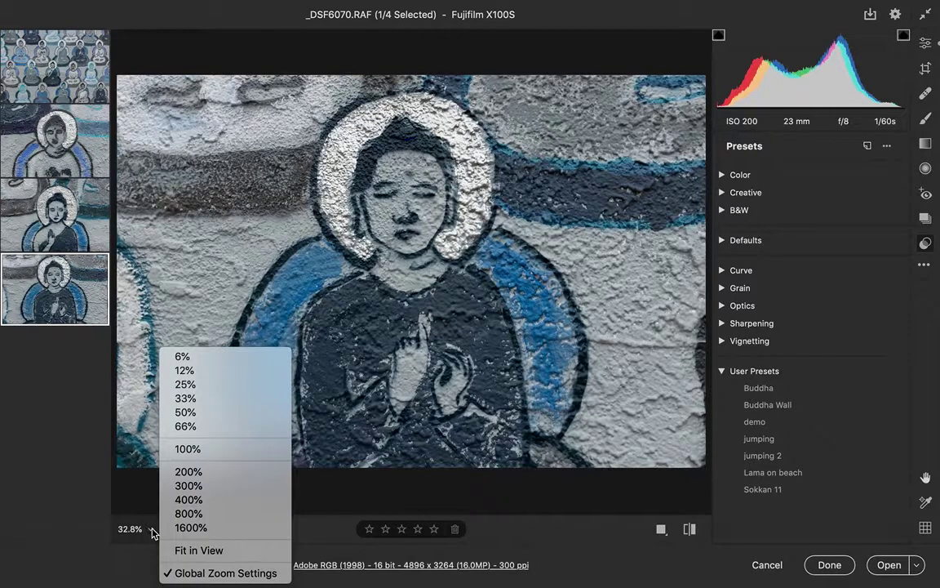
pyautogui.click(190, 426)
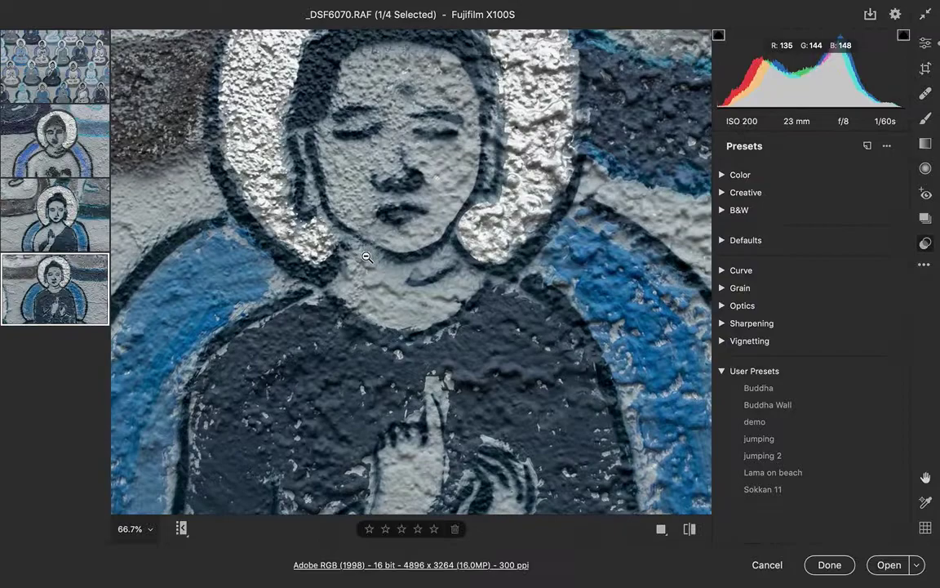
pyautogui.scroll(5, 366, 256)
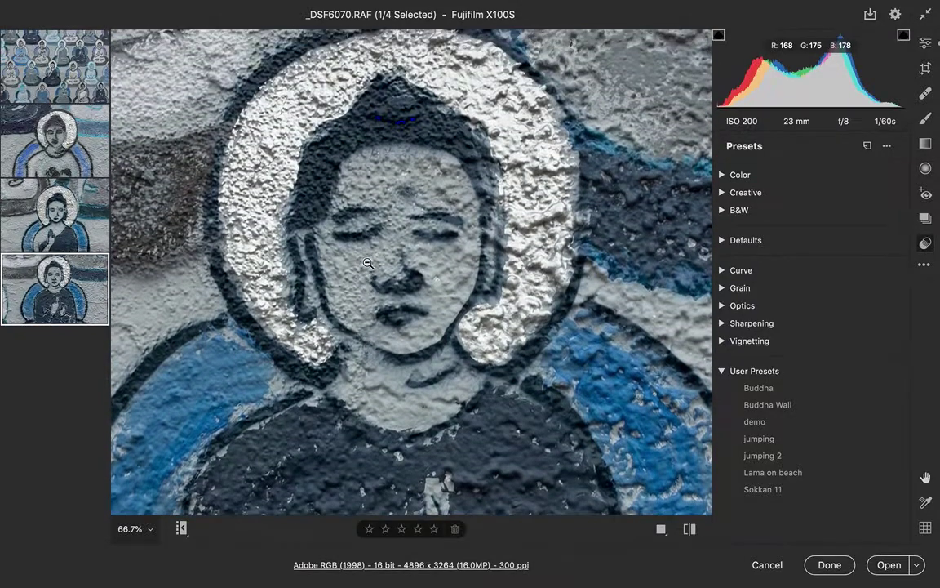
pyautogui.scroll(3, 367, 262)
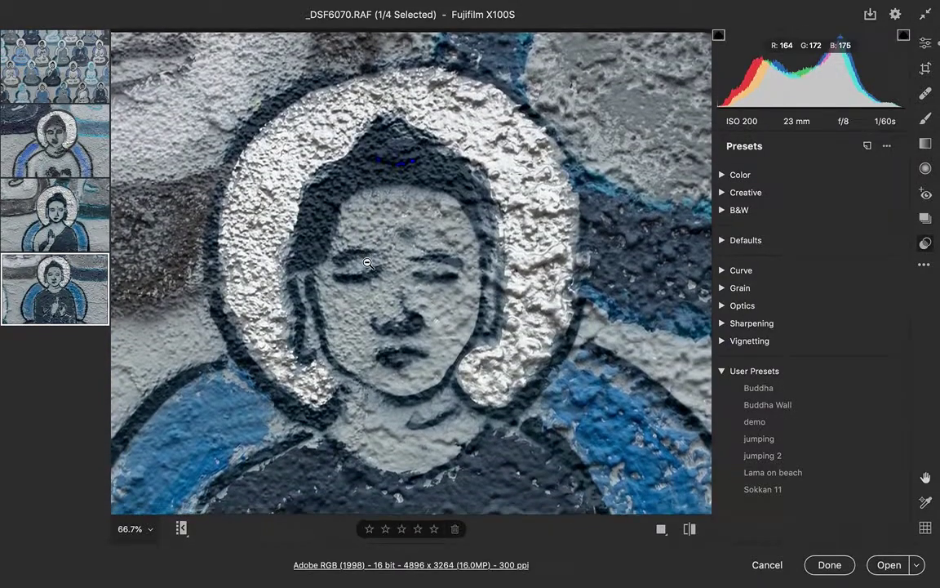
pyautogui.scroll(-2, 368, 263)
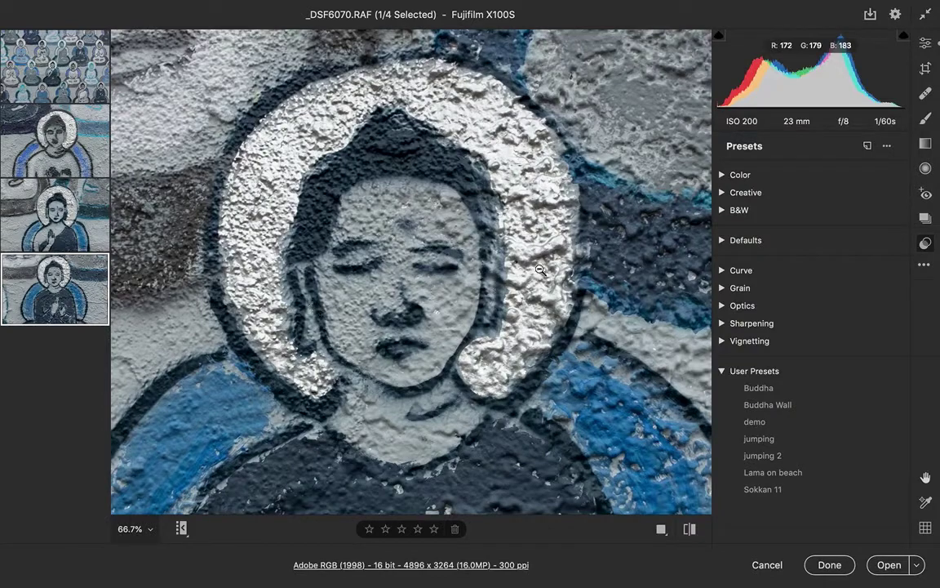
pyautogui.click(926, 44)
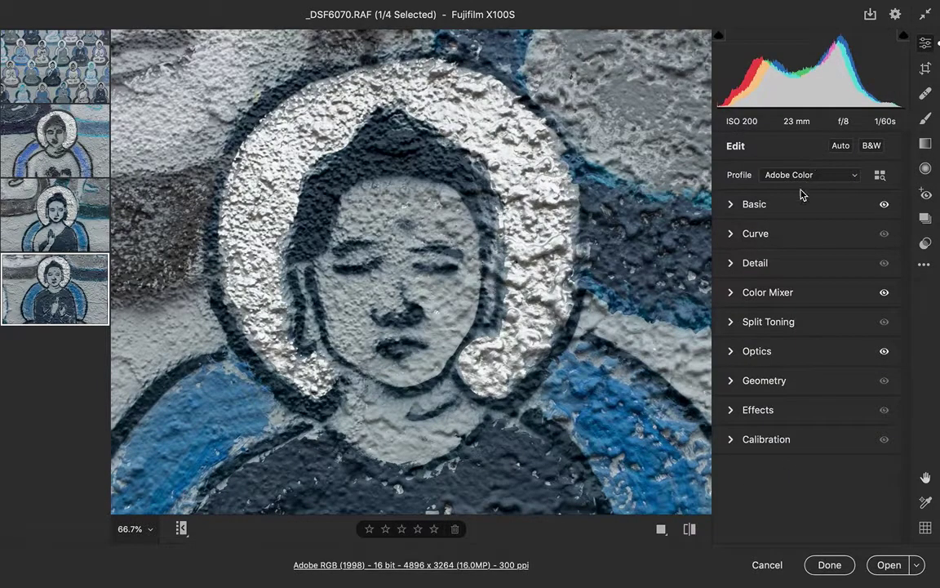
# Select the Adjustment Brush and set its size to 5.
pyautogui.click(926, 120)
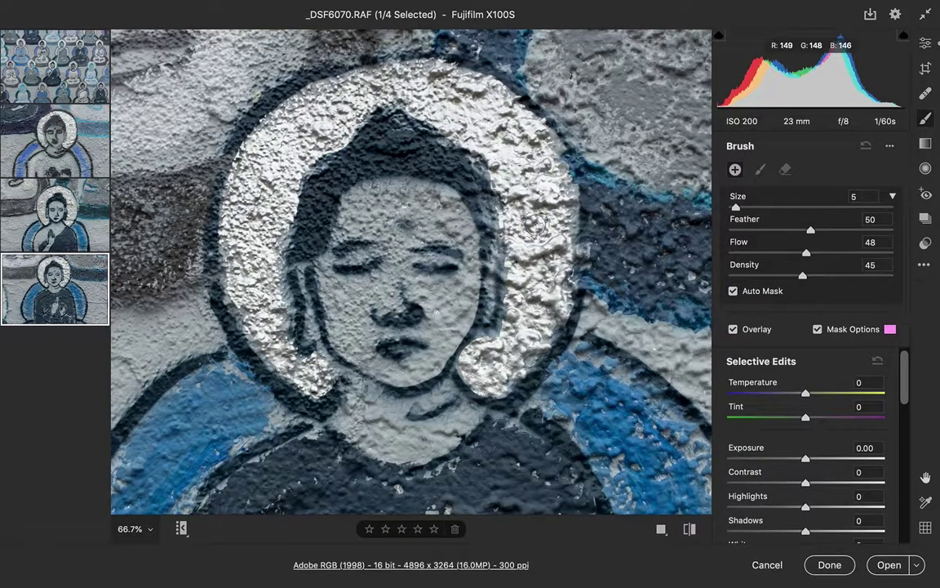
pyautogui.press(']')
pyautogui.press(']')
pyautogui.press(']')
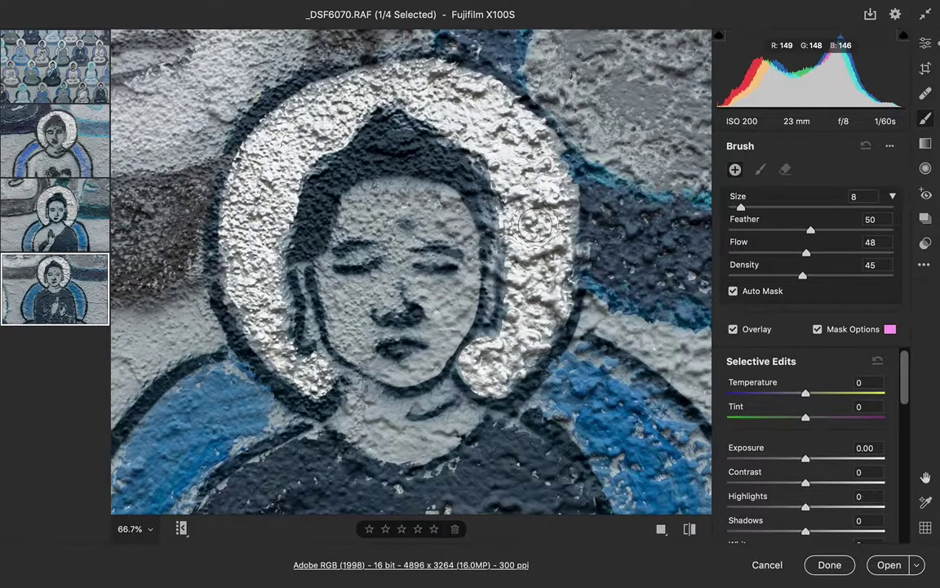
pyautogui.press('[')
pyautogui.press('[')
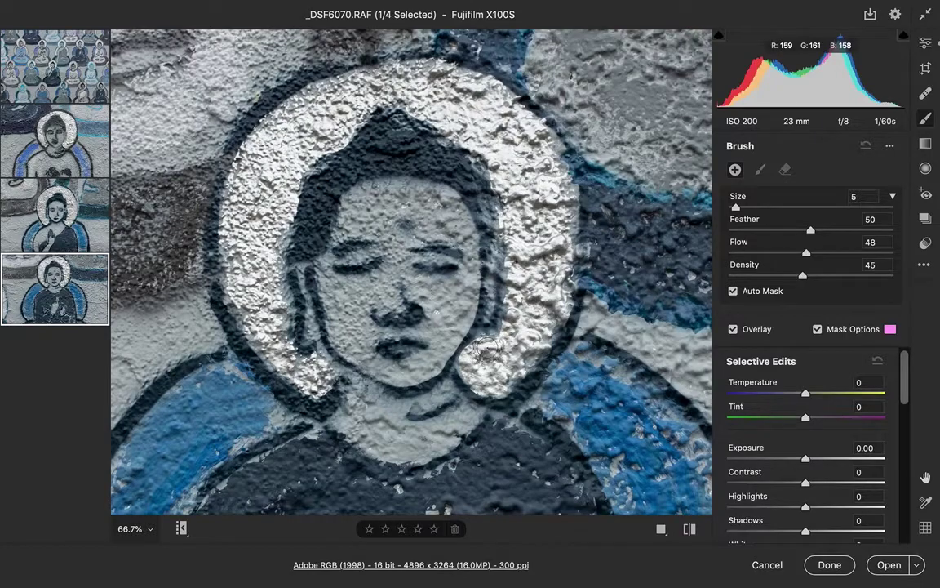
# Paint a brush mask over the halo and erase the spill at its lower-left tail.
pyautogui.moveTo(457, 355)
pyautogui.mouseDown()
pyautogui.moveTo(497, 373)
pyautogui.moveTo(484, 353)
pyautogui.moveTo(477, 380)
pyautogui.moveTo(503, 377)
pyautogui.moveTo(549, 275)
pyautogui.moveTo(537, 325)
pyautogui.moveTo(537, 300)
pyautogui.moveTo(508, 323)
pyautogui.moveTo(530, 225)
pyautogui.moveTo(544, 279)
pyautogui.moveTo(557, 242)
pyautogui.moveTo(557, 317)
pyautogui.moveTo(555, 190)
pyautogui.moveTo(551, 220)
pyautogui.moveTo(540, 185)
pyautogui.moveTo(511, 225)
pyautogui.moveTo(516, 198)
pyautogui.moveTo(497, 181)
pyautogui.moveTo(512, 157)
pyautogui.moveTo(539, 177)
pyautogui.moveTo(526, 145)
pyautogui.moveTo(551, 173)
pyautogui.moveTo(542, 133)
pyautogui.moveTo(544, 166)
pyautogui.moveTo(536, 130)
pyautogui.moveTo(490, 102)
pyautogui.moveTo(528, 145)
pyautogui.moveTo(472, 113)
pyautogui.moveTo(496, 155)
pyautogui.moveTo(457, 120)
pyautogui.moveTo(474, 144)
pyautogui.moveTo(445, 106)
pyautogui.moveTo(426, 102)
pyautogui.moveTo(454, 128)
pyautogui.moveTo(405, 94)
pyautogui.moveTo(430, 114)
pyautogui.moveTo(439, 100)
pyautogui.moveTo(430, 86)
pyautogui.moveTo(486, 92)
pyautogui.moveTo(426, 71)
pyautogui.moveTo(346, 75)
pyautogui.moveTo(326, 91)
pyautogui.moveTo(294, 81)
pyautogui.moveTo(322, 94)
pyautogui.moveTo(351, 86)
pyautogui.moveTo(330, 129)
pyautogui.moveTo(306, 115)
pyautogui.moveTo(302, 131)
pyautogui.moveTo(282, 135)
pyautogui.moveTo(314, 123)
pyautogui.moveTo(261, 114)
pyautogui.moveTo(270, 94)
pyautogui.moveTo(249, 147)
pyautogui.moveTo(228, 134)
pyautogui.moveTo(220, 155)
pyautogui.moveTo(245, 147)
pyautogui.moveTo(276, 171)
pyautogui.moveTo(263, 151)
pyautogui.moveTo(249, 186)
pyautogui.moveTo(268, 232)
pyautogui.moveTo(236, 218)
pyautogui.moveTo(217, 182)
pyautogui.moveTo(241, 188)
pyautogui.moveTo(208, 198)
pyautogui.moveTo(217, 253)
pyautogui.moveTo(223, 237)
pyautogui.moveTo(238, 254)
pyautogui.moveTo(250, 225)
pyautogui.moveTo(245, 269)
pyautogui.moveTo(270, 304)
pyautogui.moveTo(214, 282)
pyautogui.moveTo(259, 335)
pyautogui.moveTo(248, 315)
pyautogui.moveTo(273, 347)
pyautogui.moveTo(321, 379)
pyautogui.moveTo(315, 365)
pyautogui.moveTo(295, 351)
pyautogui.moveTo(330, 404)
pyautogui.mouseUp()
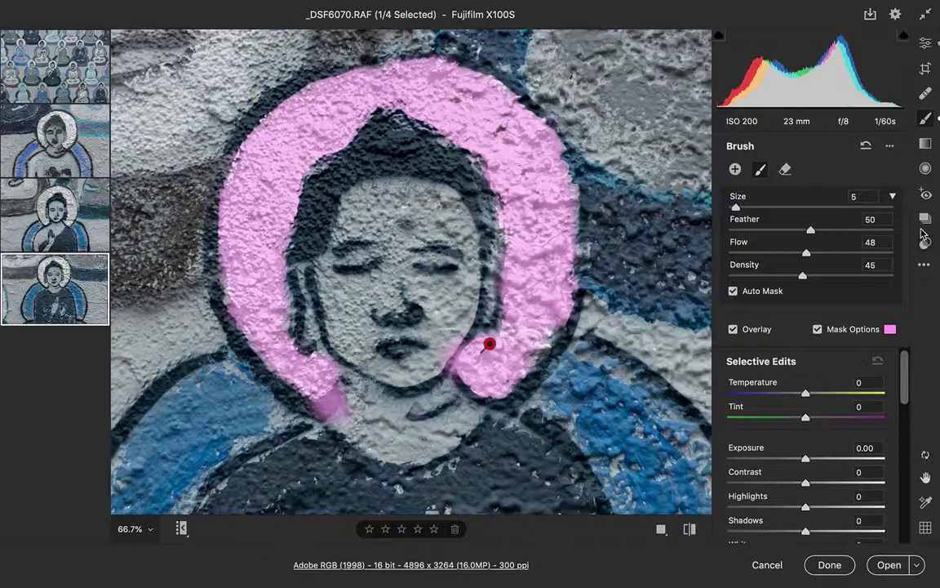
pyautogui.click(785, 169)
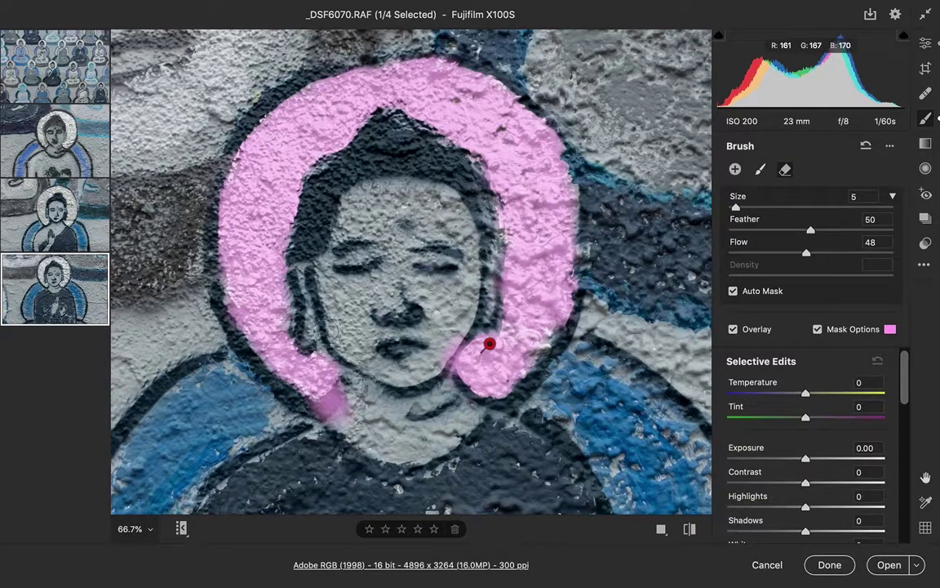
pyautogui.moveTo(339, 408)
pyautogui.mouseDown()
pyautogui.moveTo(300, 364)
pyautogui.moveTo(310, 351)
pyautogui.mouseUp()
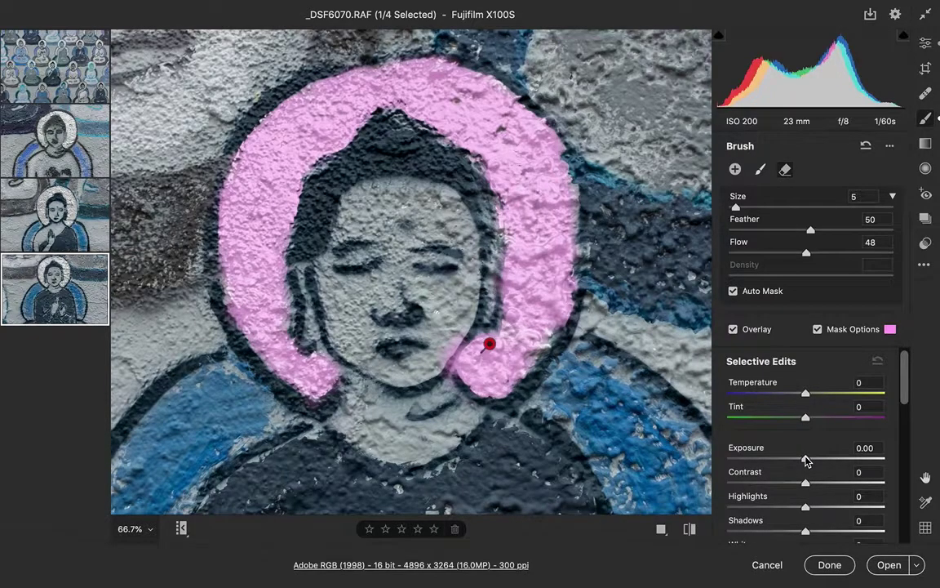
# Give the halo mask Exposure -0.65, Contrast -25, Highlights -25 and slightly more Texture.
pyautogui.moveTo(805, 461); pyautogui.dragTo(795, 459)
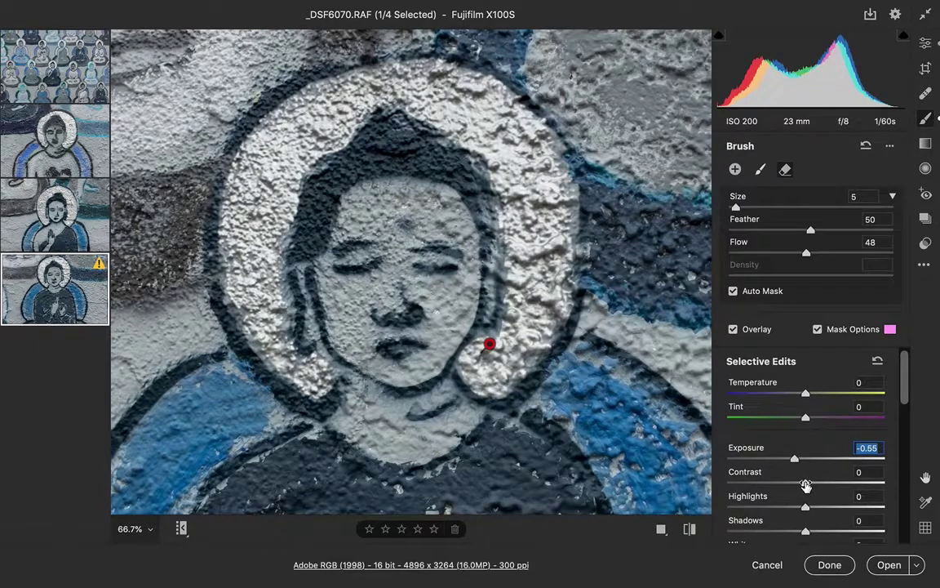
pyautogui.moveTo(805, 485); pyautogui.dragTo(790, 507)
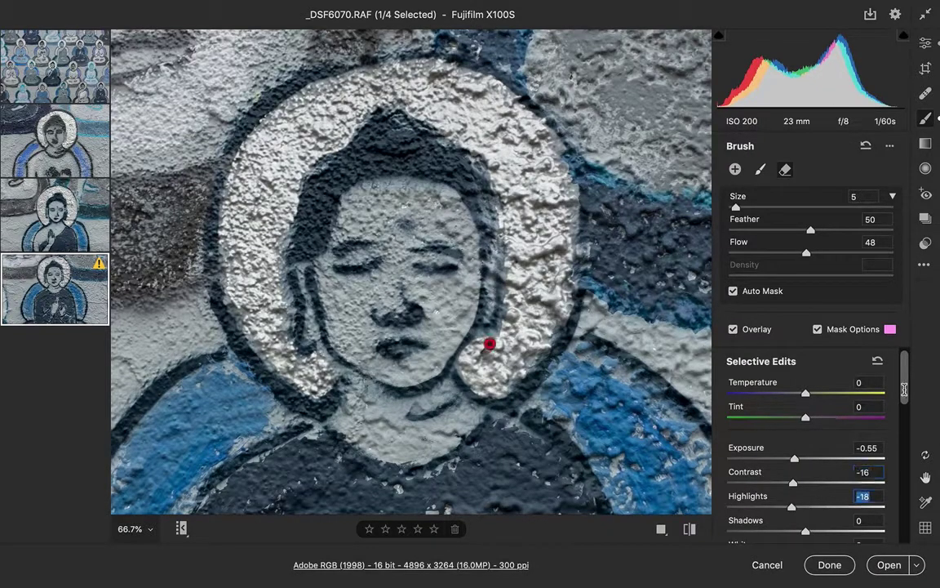
pyautogui.moveTo(904, 390); pyautogui.dragTo(906, 457)
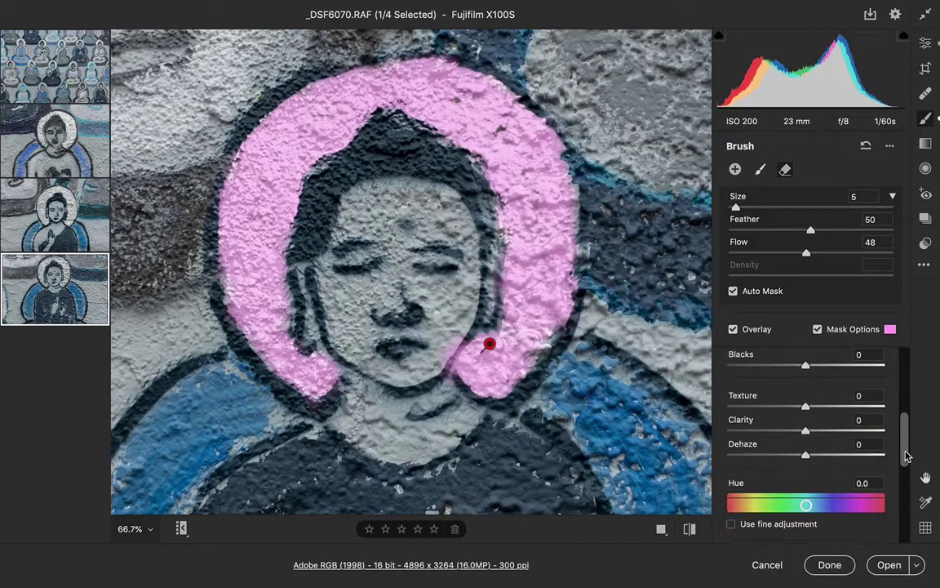
pyautogui.moveTo(805, 410)
pyautogui.mouseDown()
pyautogui.moveTo(816, 407)
pyautogui.moveTo(816, 433)
pyautogui.mouseUp()
pyautogui.scroll(5, 904, 433)
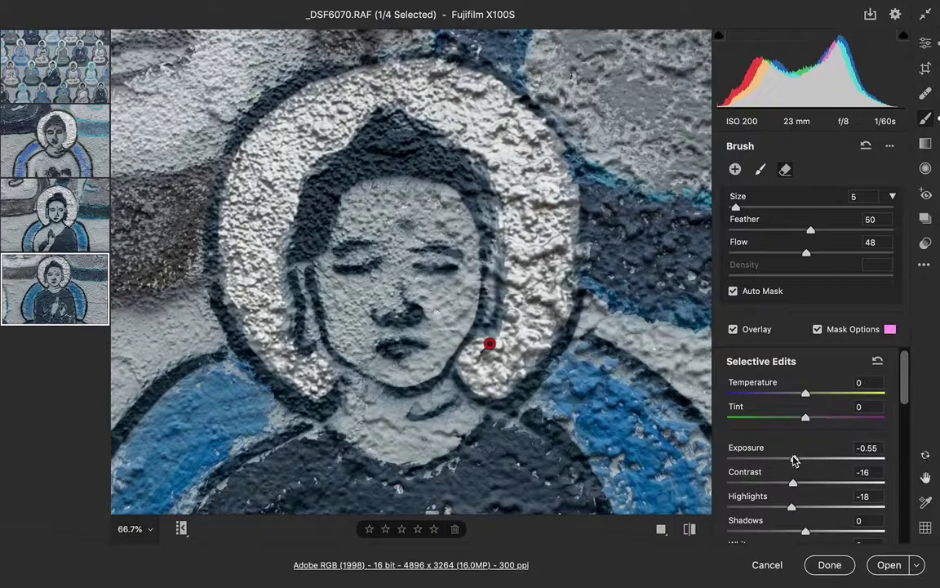
pyautogui.moveTo(793, 461); pyautogui.dragTo(788, 510)
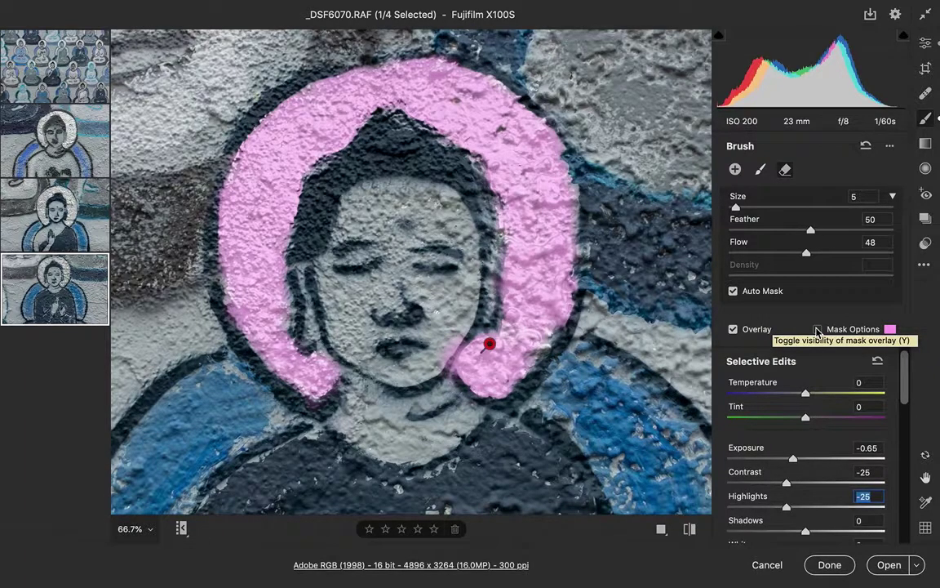
# Hide the mask overlay, switch the brush to Add, and warm its Temperature to about +66.
pyautogui.click(817, 330)
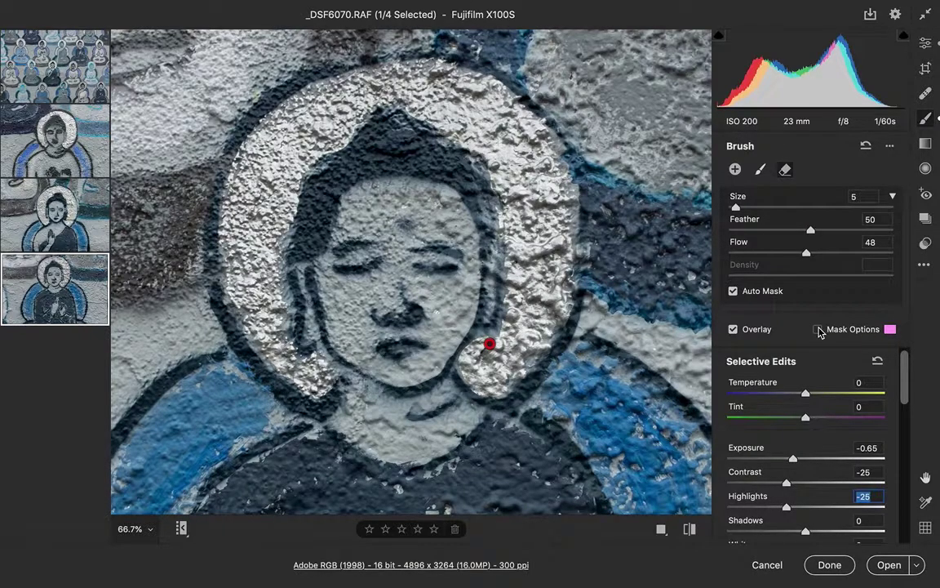
pyautogui.press('alt')
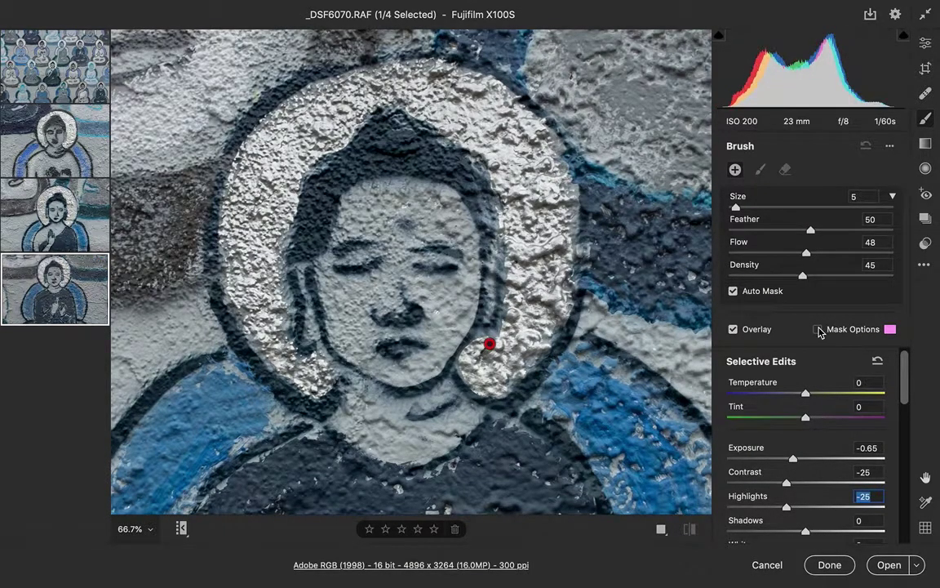
pyautogui.press('p')
pyautogui.press('p')
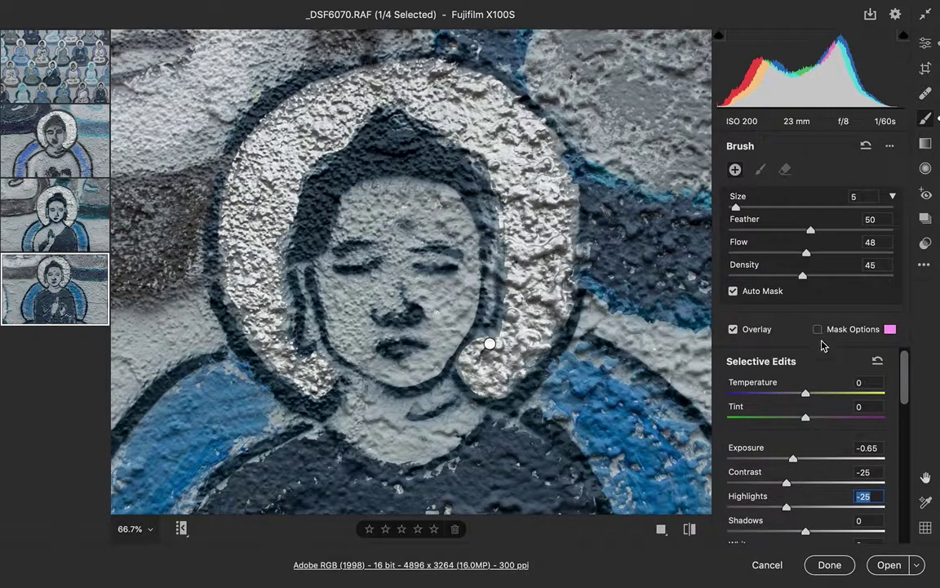
pyautogui.moveTo(806, 394); pyautogui.dragTo(855, 399)
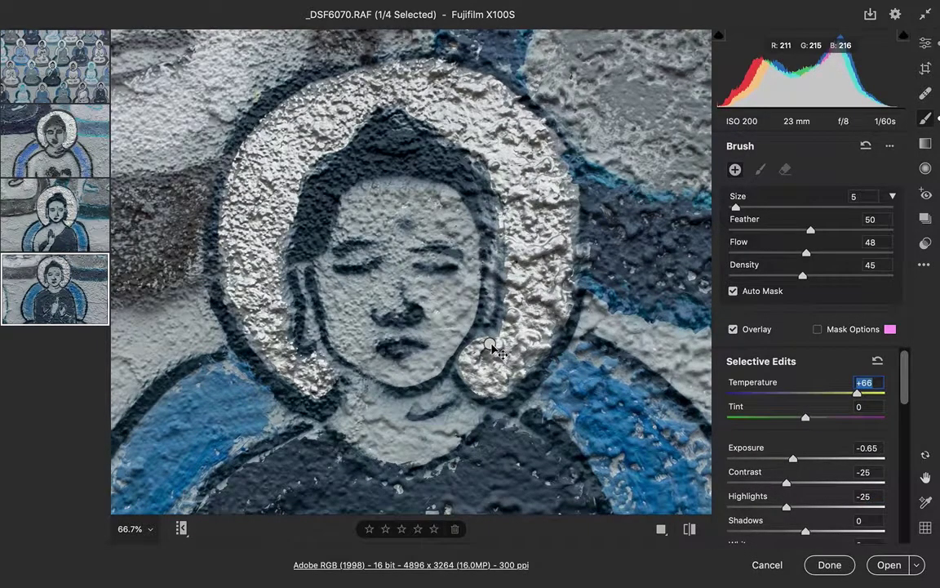
pyautogui.click(489, 344)
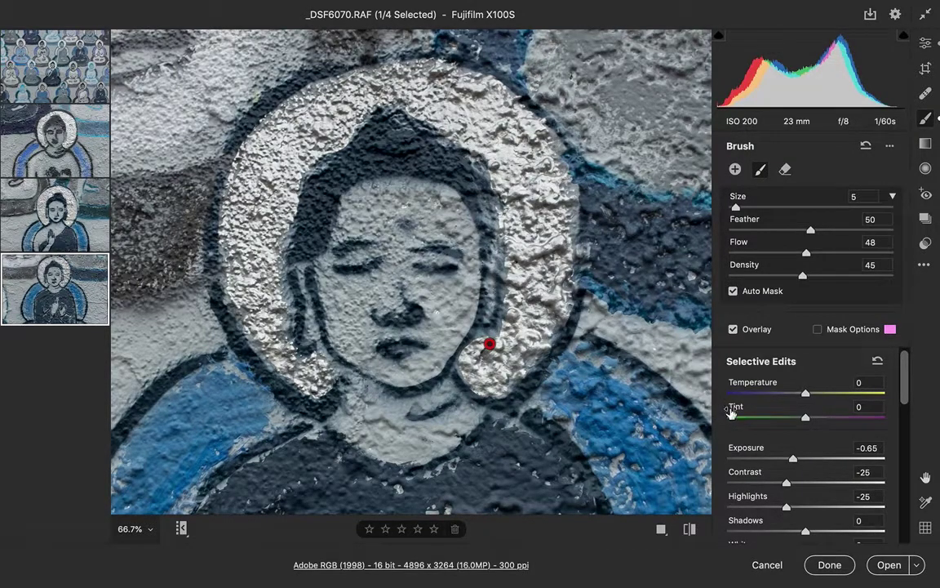
# Tone the halo golden with Temperature +60, Tint -22 and Saturation +64.
pyautogui.moveTo(808, 396); pyautogui.dragTo(853, 393)
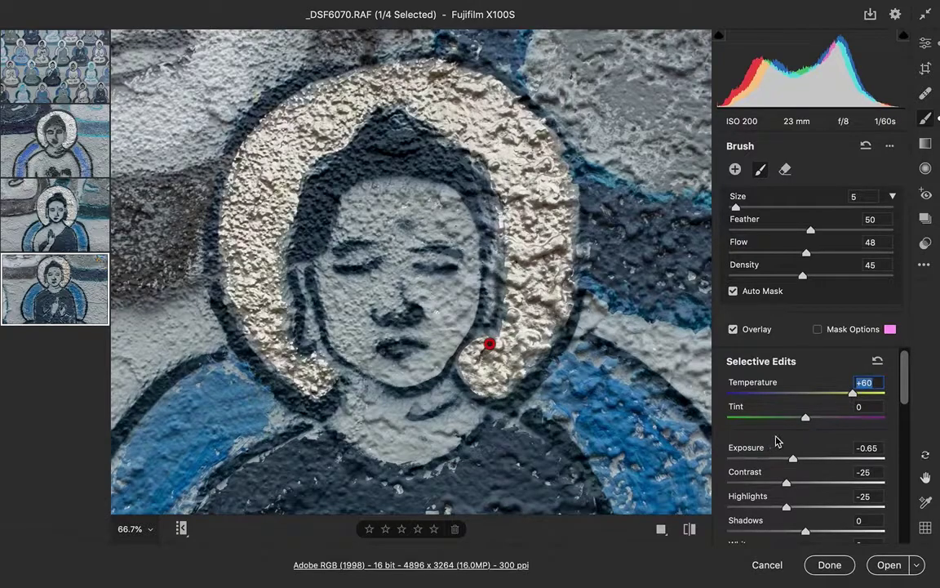
pyautogui.moveTo(805, 417); pyautogui.dragTo(788, 423)
pyautogui.press('Tab')
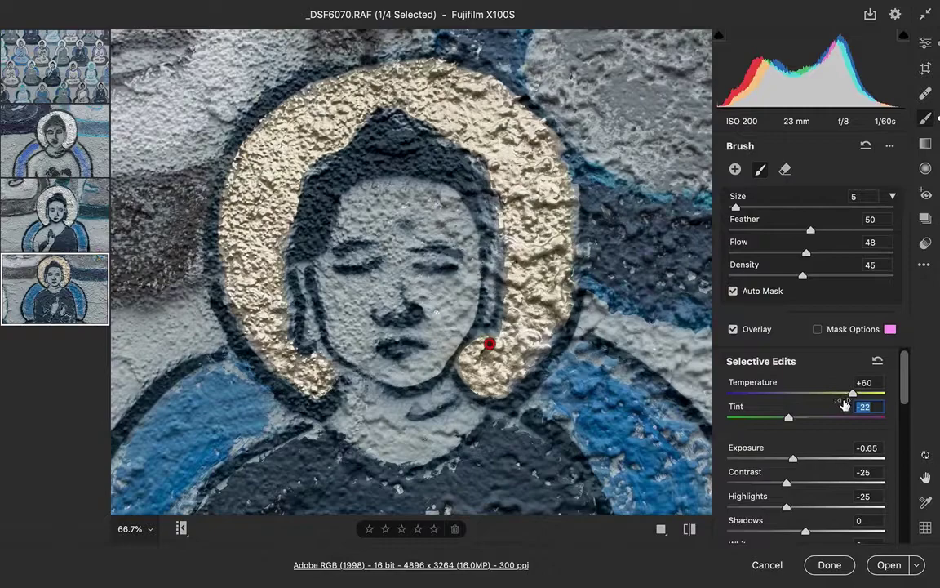
pyautogui.moveTo(851, 392); pyautogui.dragTo(904, 477)
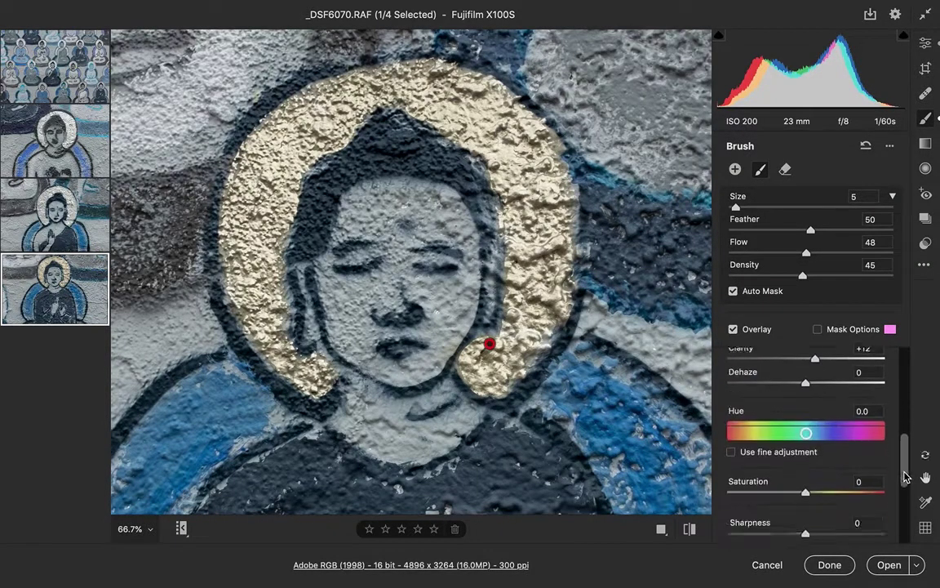
pyautogui.scroll(3, 904, 477)
pyautogui.scroll(-4, 904, 477)
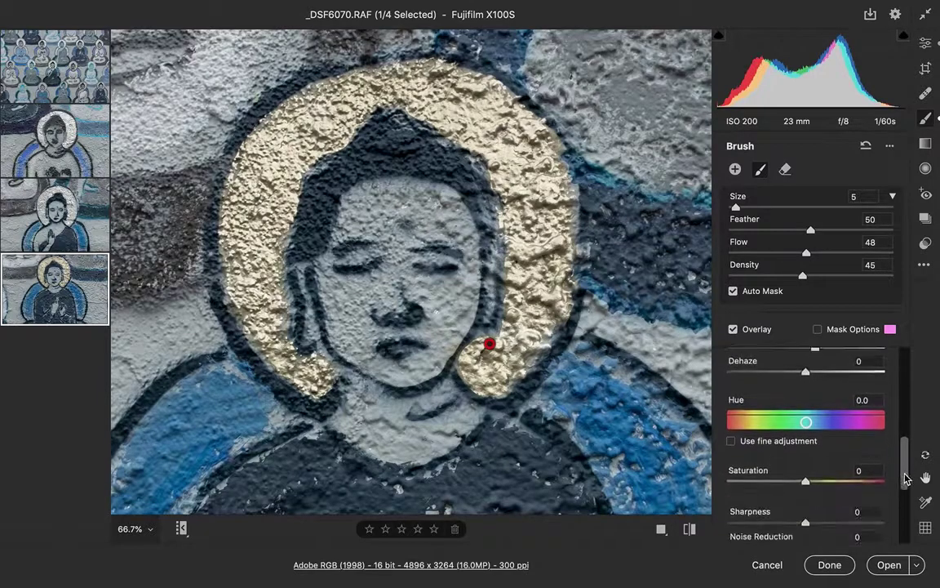
pyautogui.scroll(1, 904, 474)
pyautogui.moveTo(807, 507); pyautogui.dragTo(855, 508)
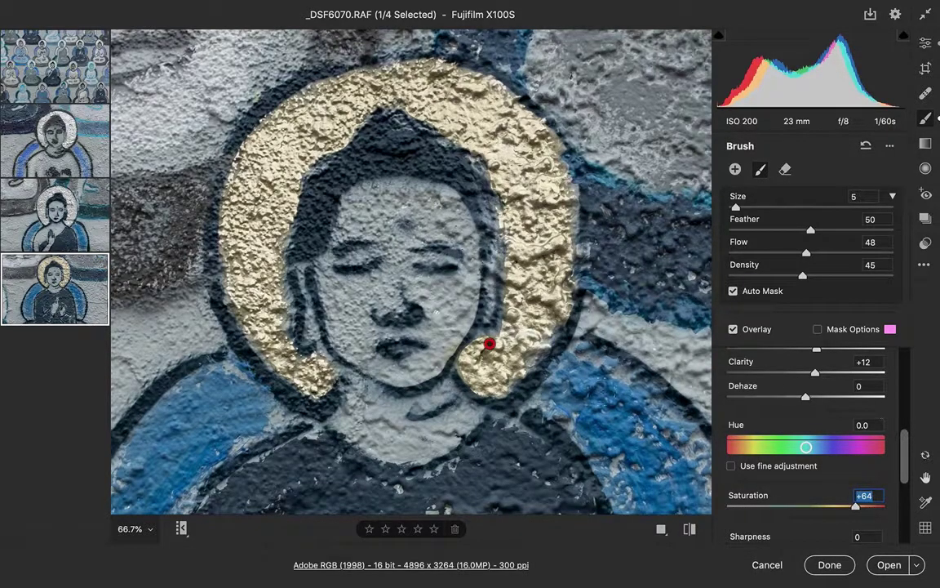
pyautogui.click(150, 529)
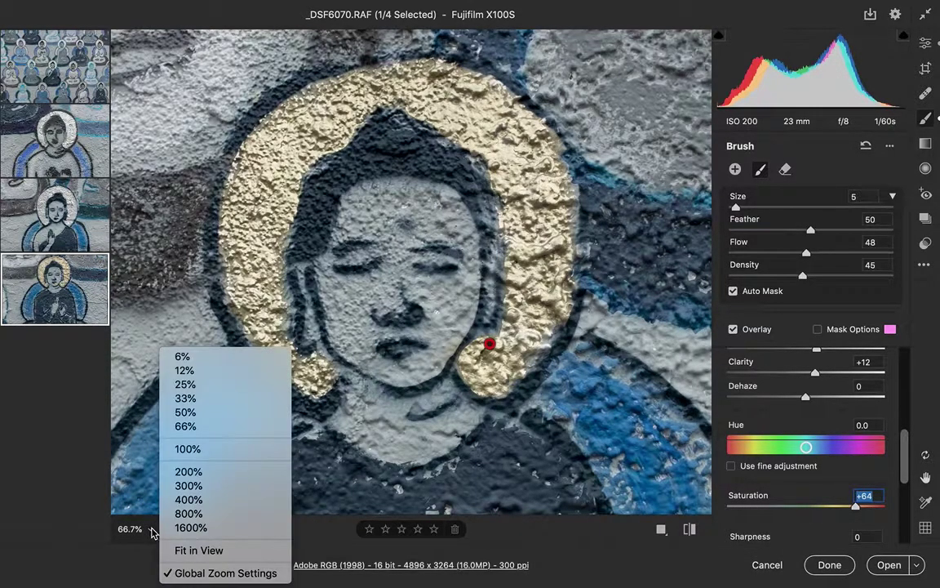
# Fit the whole Buddha photo in view, start a new brush adjustment, and turn off Auto Mask.
pyautogui.click(199, 550)
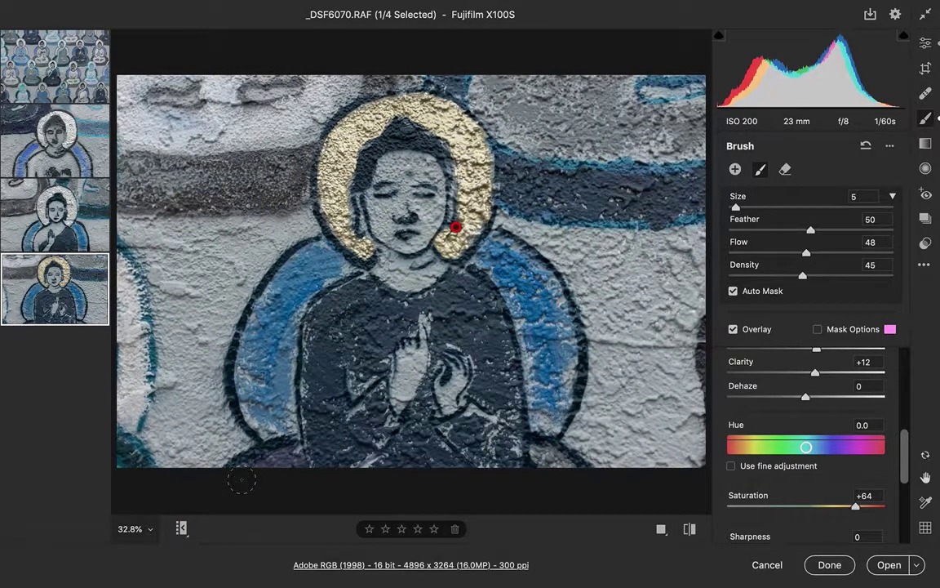
pyautogui.press('n')
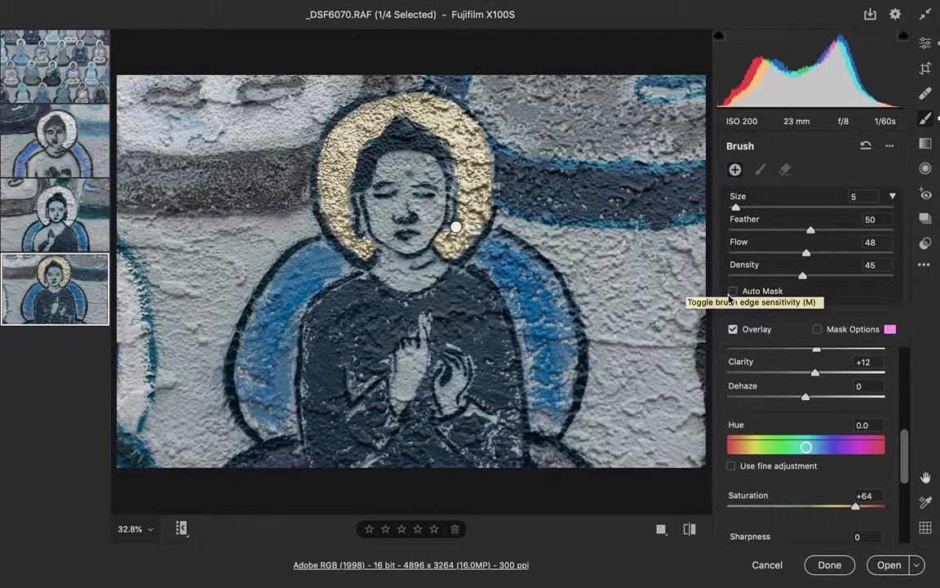
pyautogui.click(733, 292)
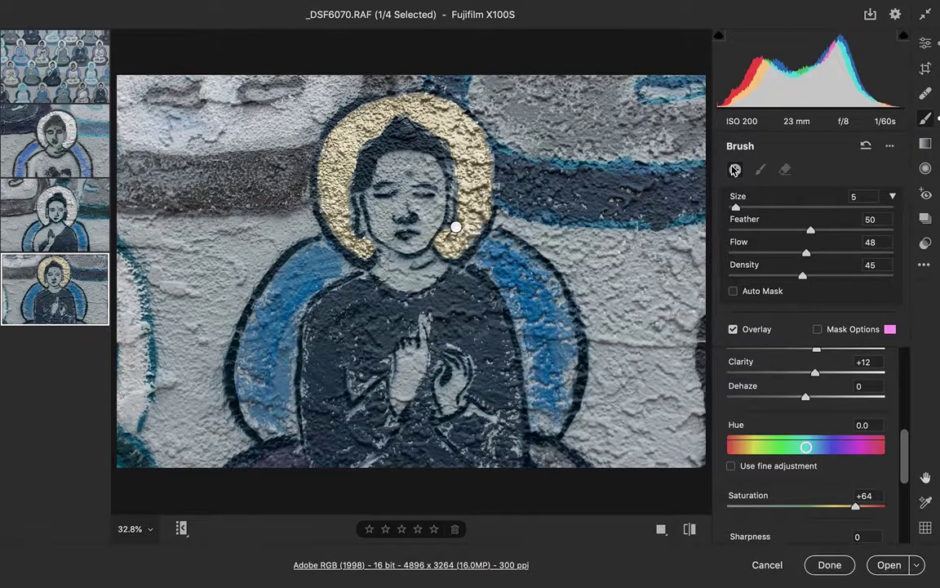
# Paint a test stroke across the upper-right wall and show it as a pink mask.
pyautogui.moveTo(565, 147)
pyautogui.mouseDown()
pyautogui.moveTo(489, 135)
pyautogui.moveTo(684, 153)
pyautogui.mouseUp()
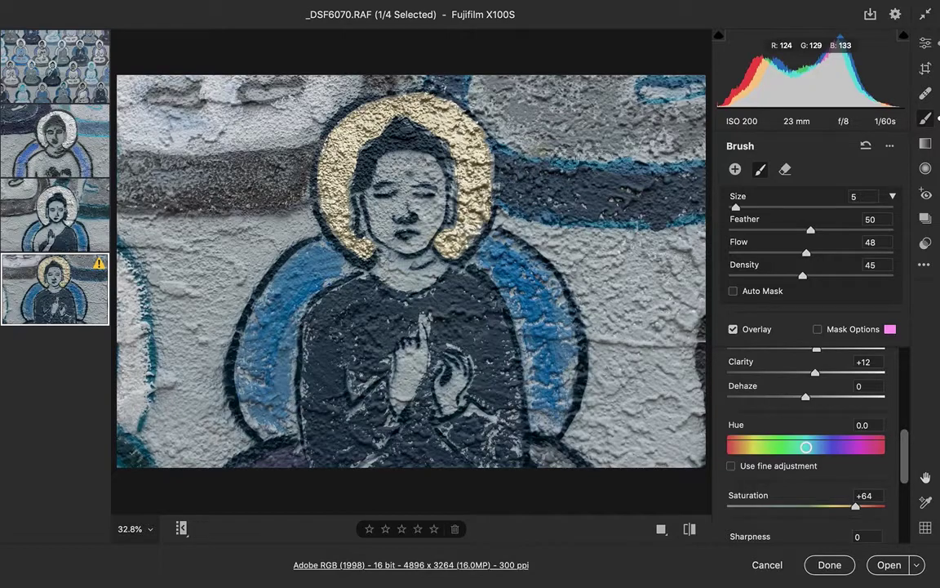
pyautogui.click(816, 329)
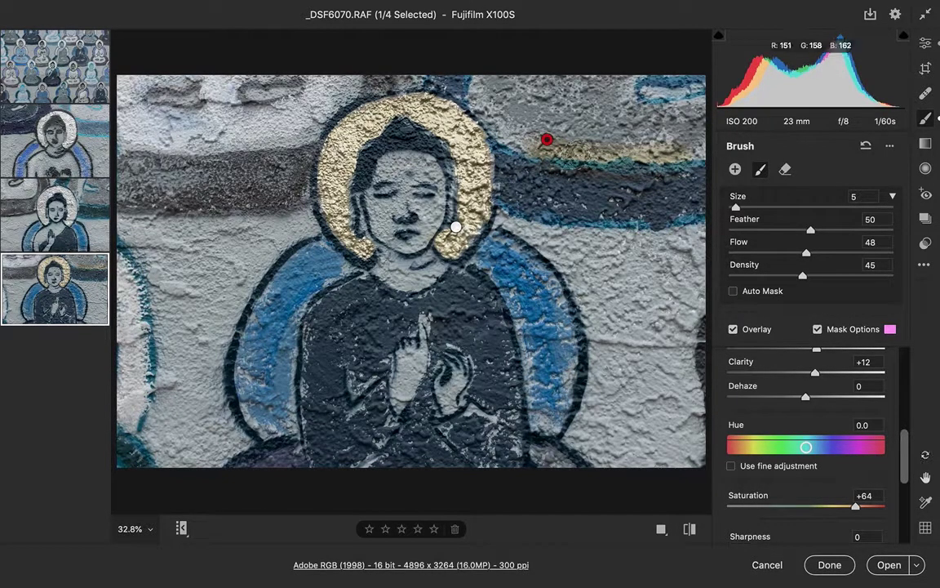
pyautogui.moveTo(547, 139)
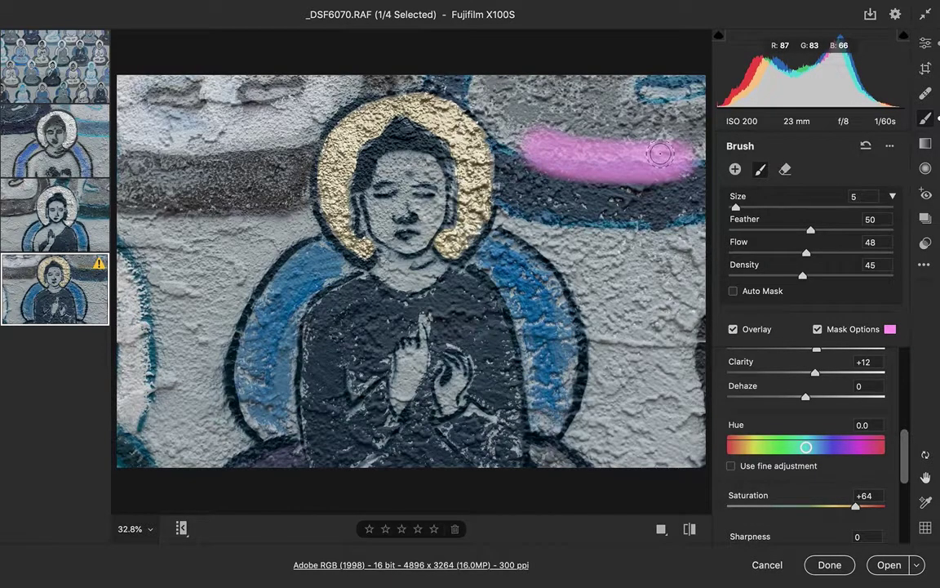
# Paint a second trial stroke right of the halo, then delete the test adjustment pin.
pyautogui.press('v')
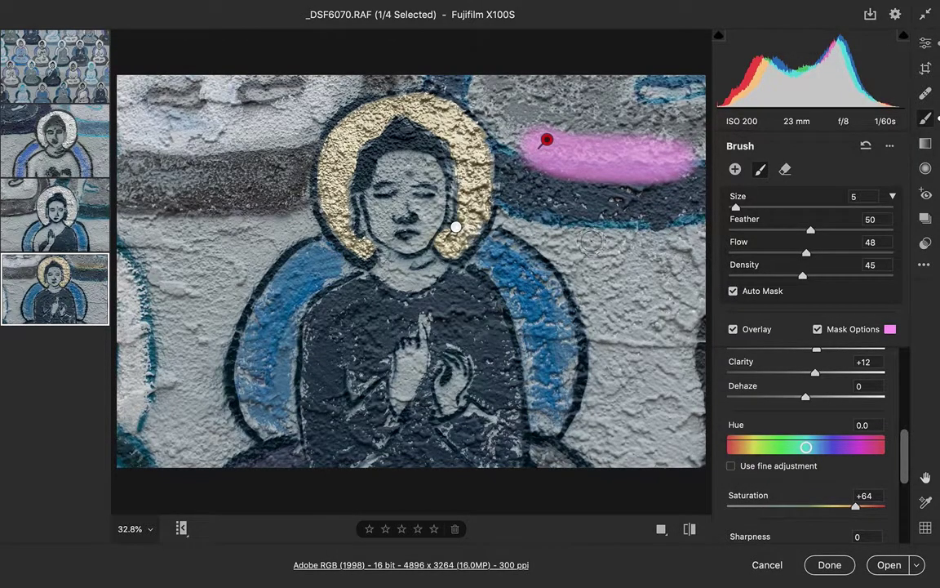
pyautogui.press('v')
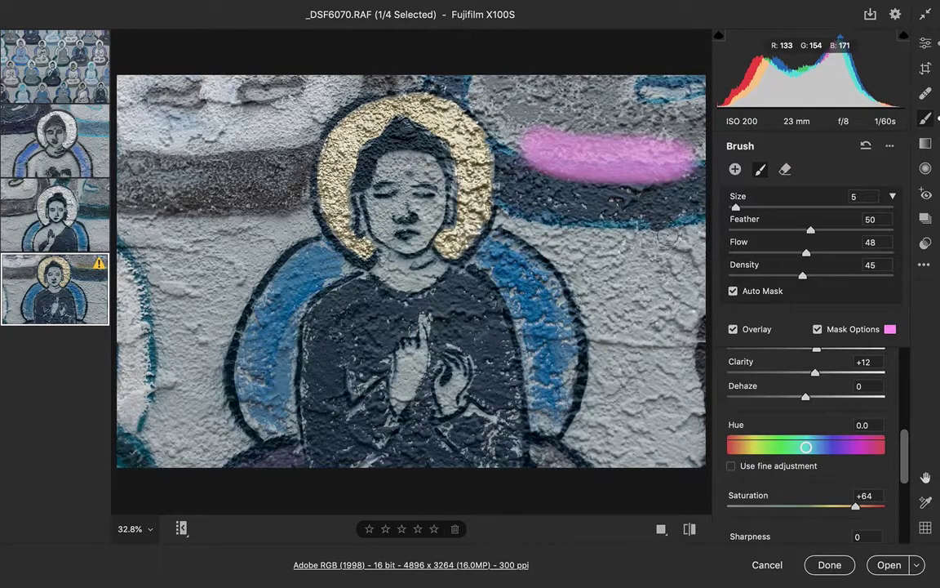
pyautogui.moveTo(550, 236); pyautogui.dragTo(686, 237)
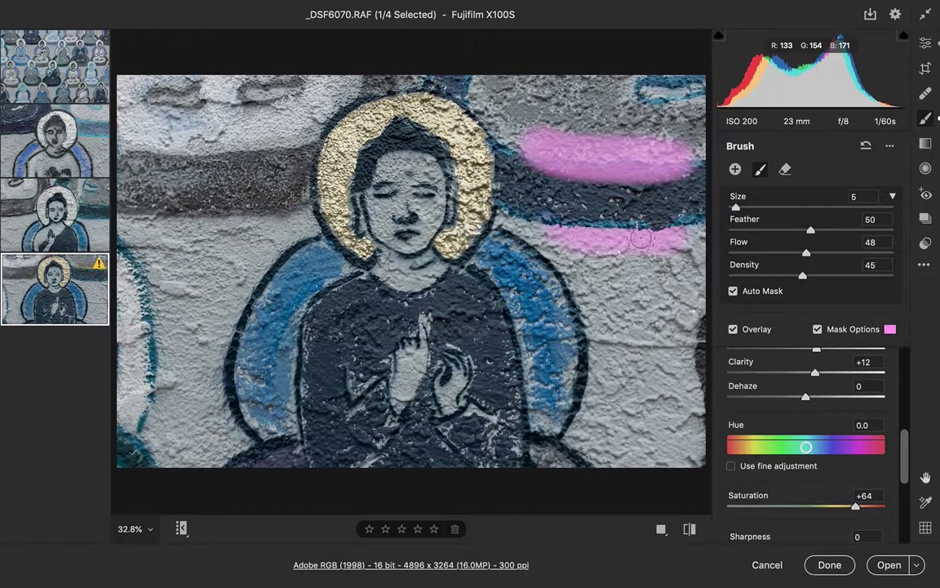
pyautogui.press('v')
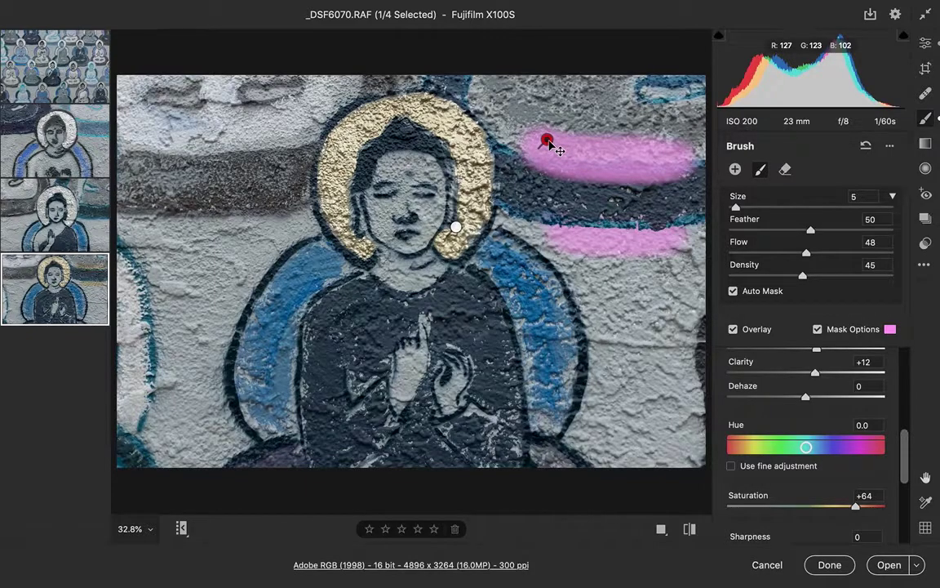
pyautogui.press('Delete')
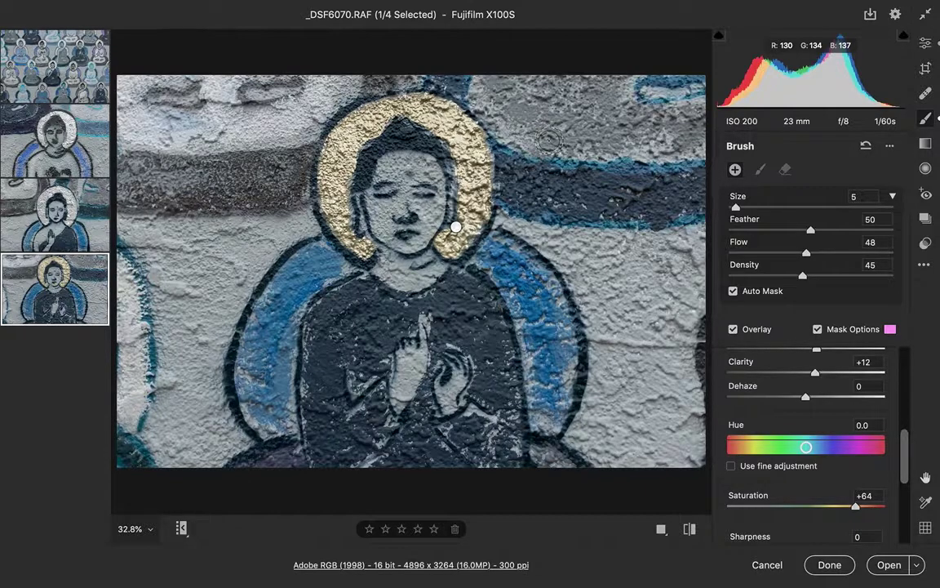
# Cancel Camera Raw and confirm discarding all edits, returning to the Buddha Wall folder in Bridge.
pyautogui.click(766, 570)
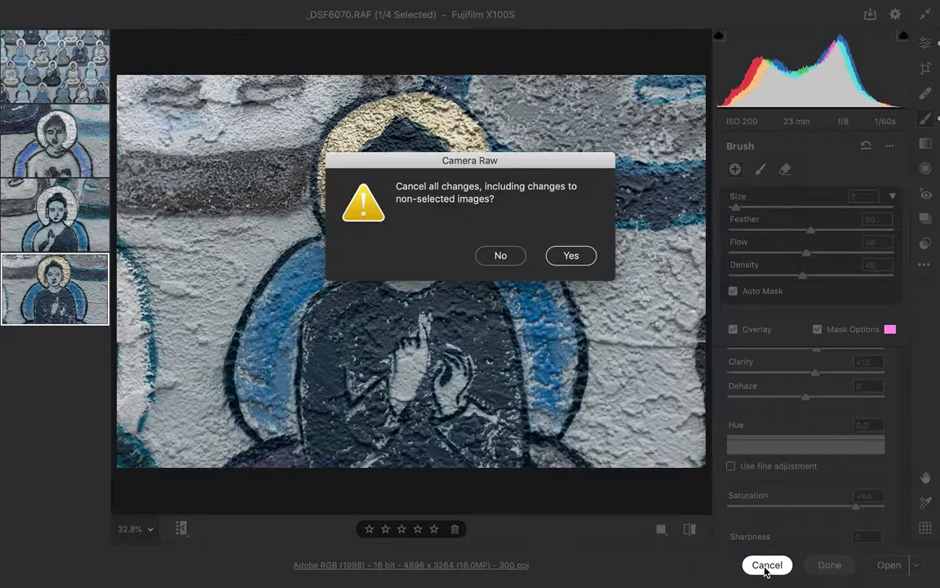
pyautogui.click(503, 255)
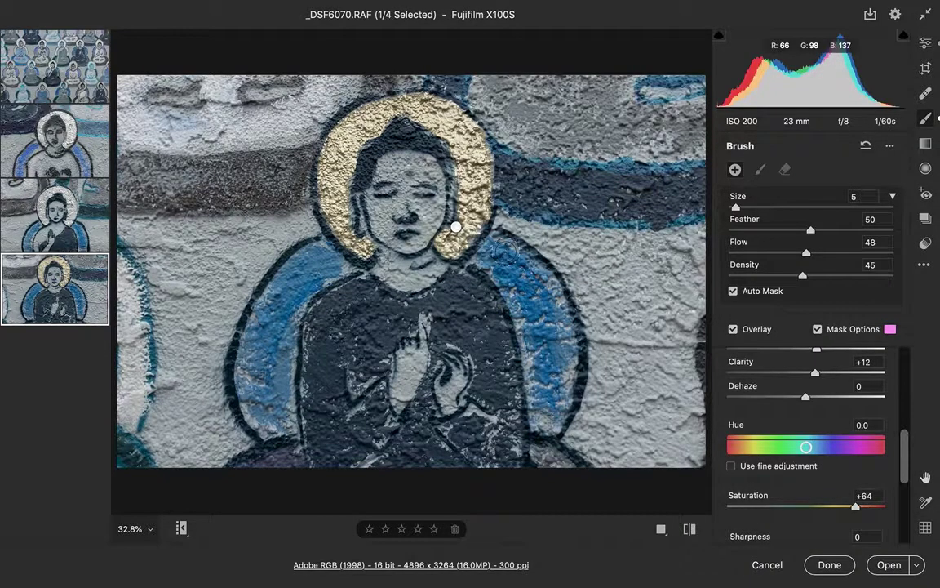
pyautogui.click(766, 565)
pyautogui.click(573, 256)
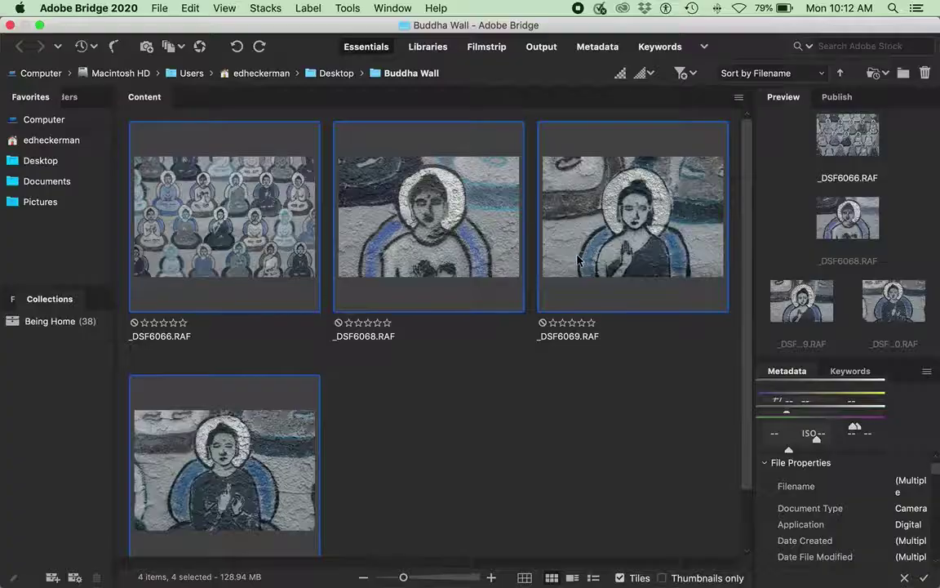